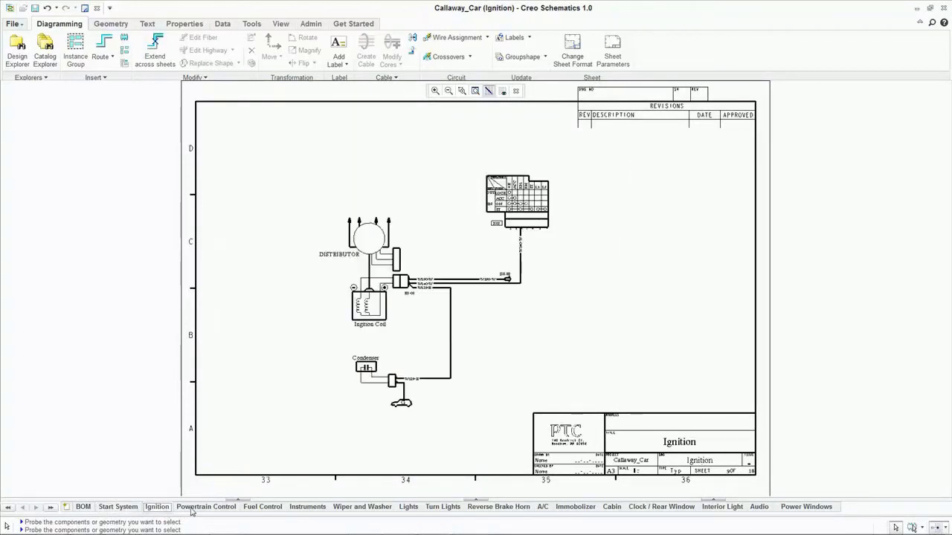
- Browse the Powertrain Control and Fuel Control sheets, ending on the Instruments sheet at the instrument cluster
left_click(201, 507)
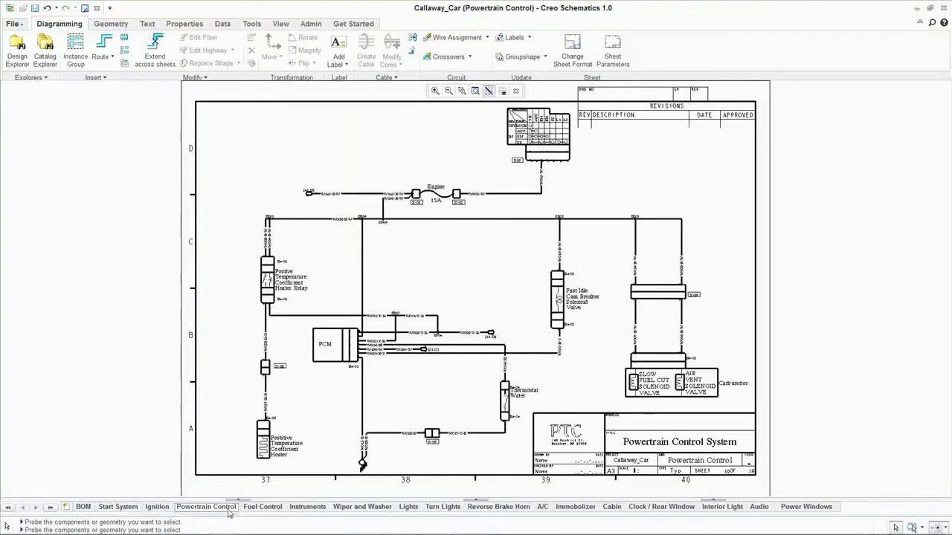
left_click(260, 508)
left_click(301, 508)
scroll(347, 275, "up", 5)
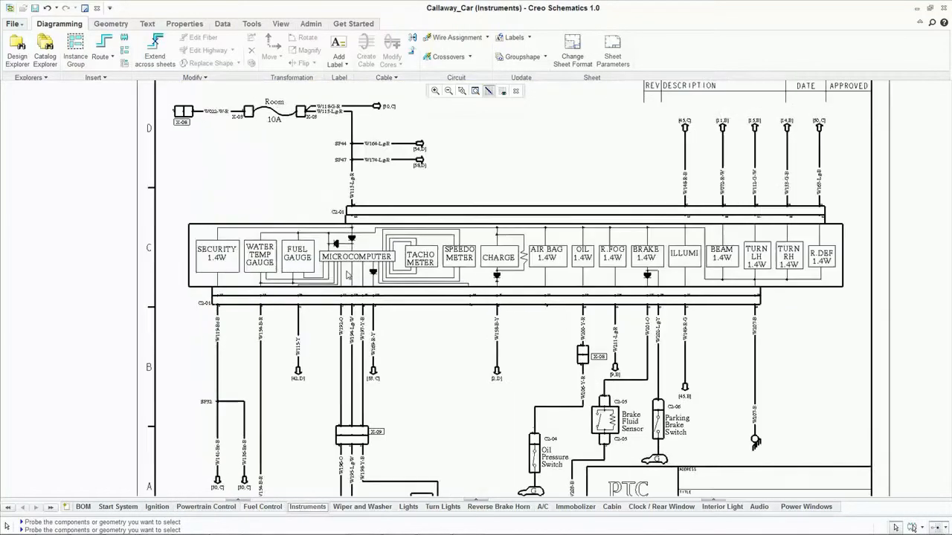
- Display the port parameters of the C2-01 connector along the lower edge of the instrument cluster
left_click(276, 311)
left_click(276, 311)
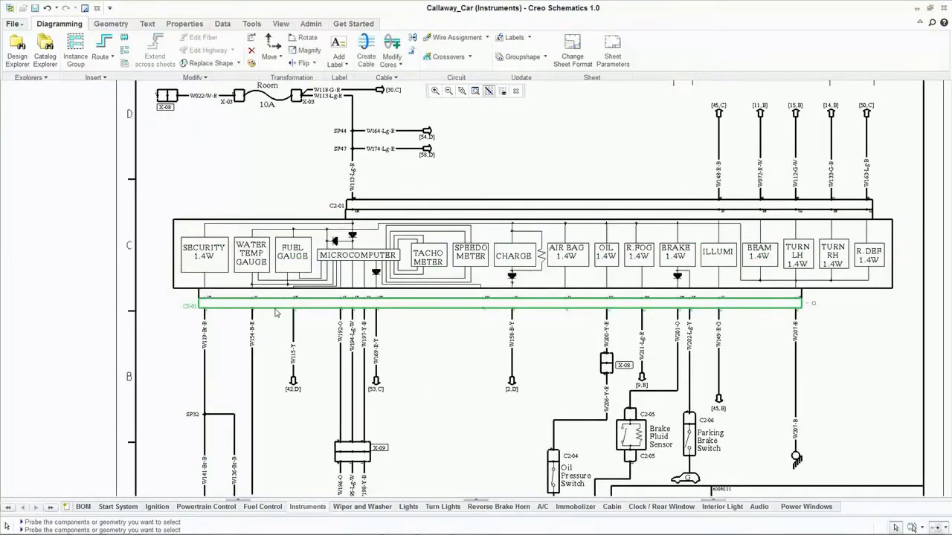
left_click(237, 498)
left_click(109, 391)
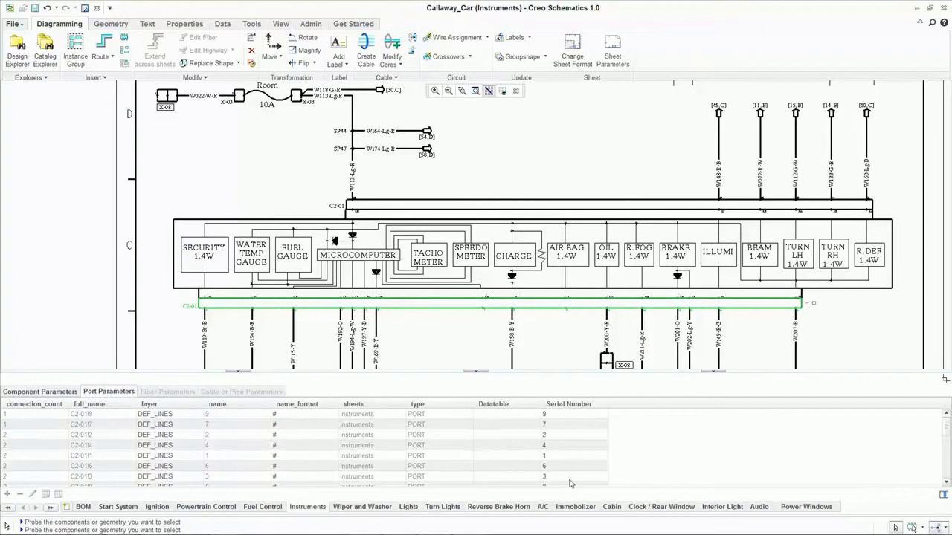
- Try to import PCB net data from pcb_output.csv in the Pin_Parameters folder
left_click(10, 24)
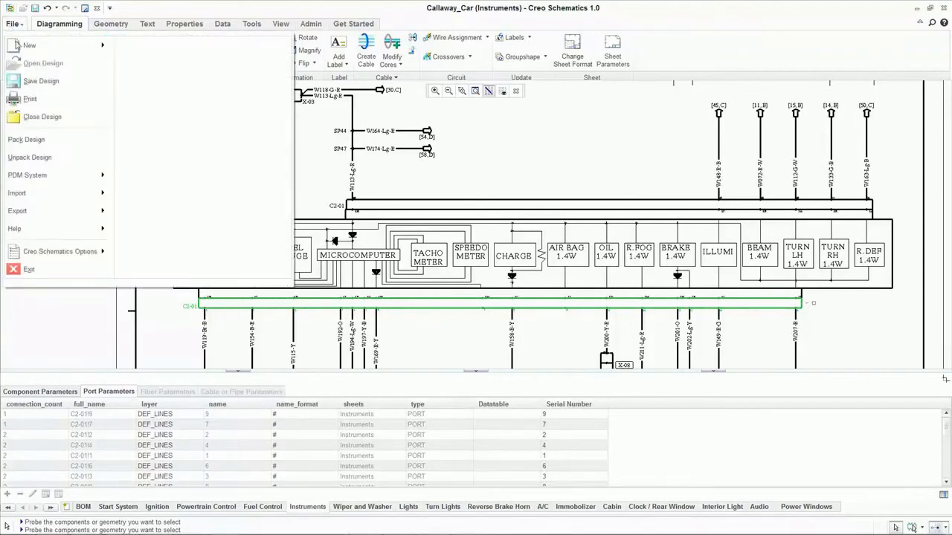
mouse_move(53, 193)
left_click(175, 174)
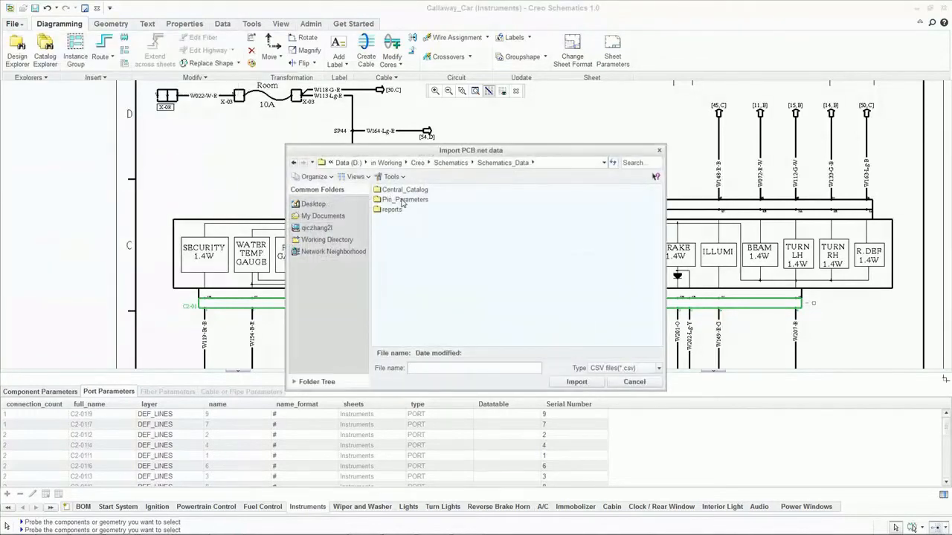
double_click(402, 201)
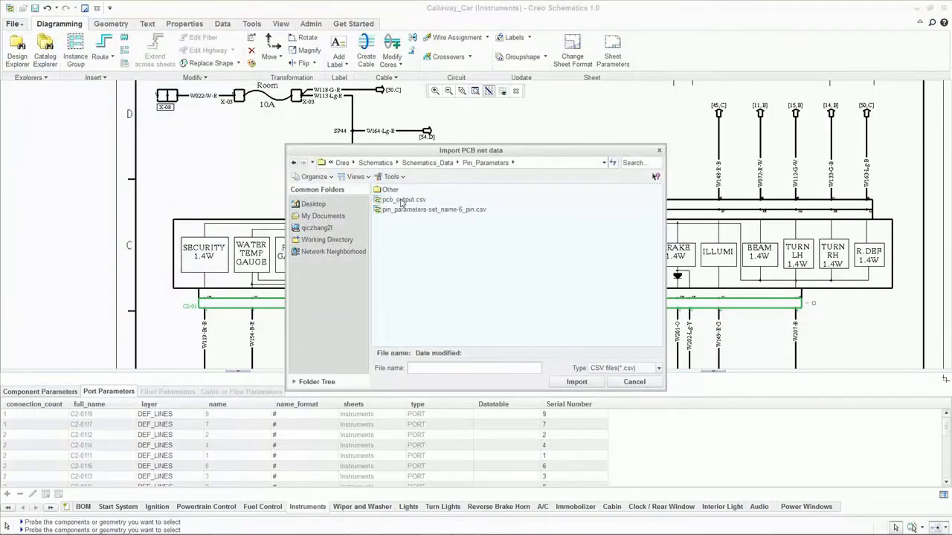
left_click(402, 200)
left_click(572, 382)
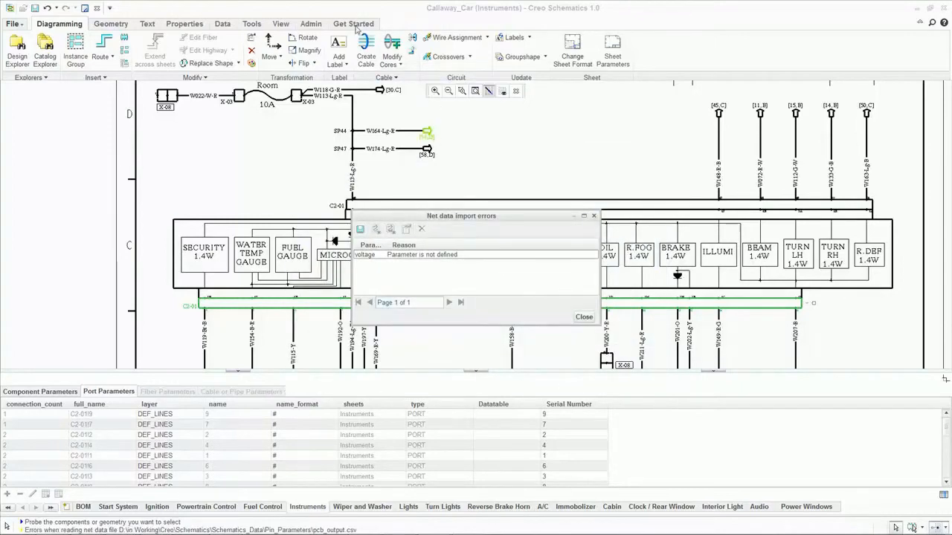
- Unlock the catalog for editing by entering the catalog password
left_click(311, 23)
left_click(380, 48)
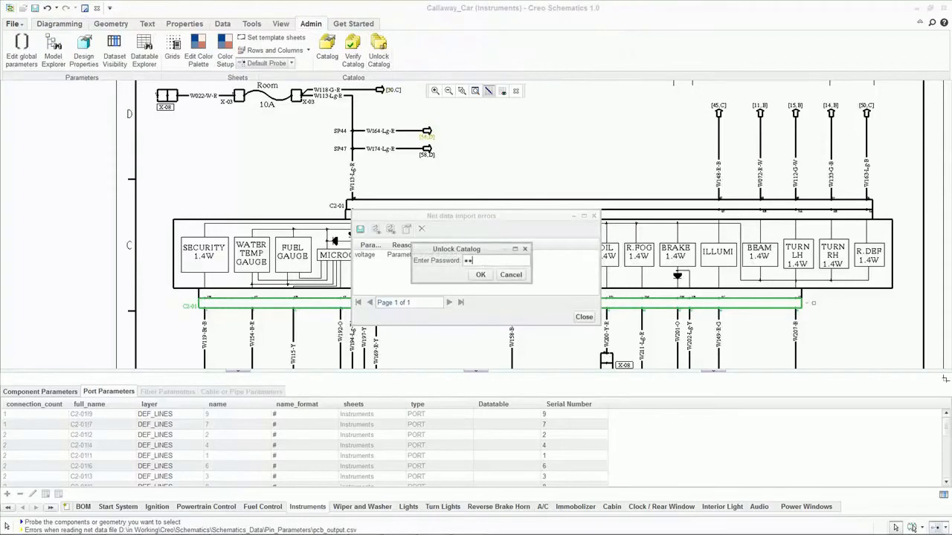
left_click(482, 275)
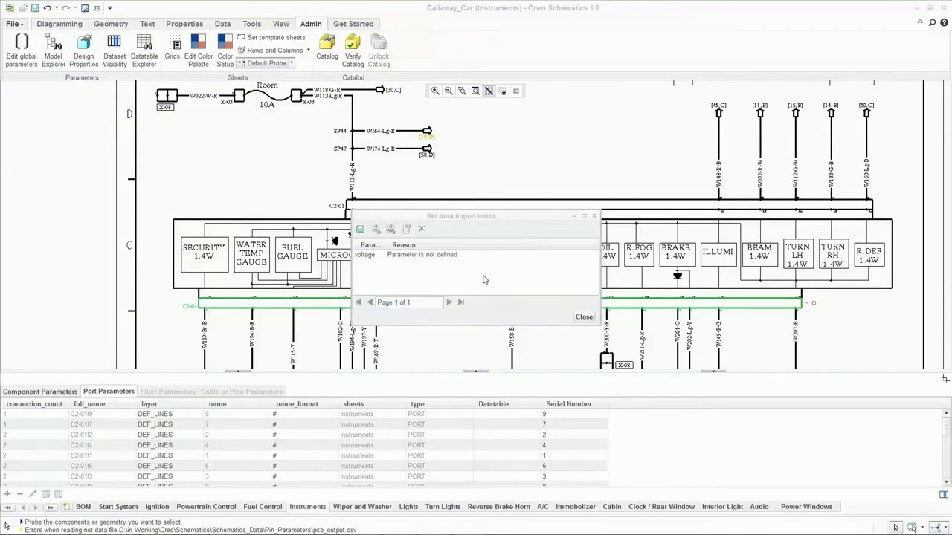
- Define a new global String parameter named voltage, and dismiss the net data import error report
left_click(21, 49)
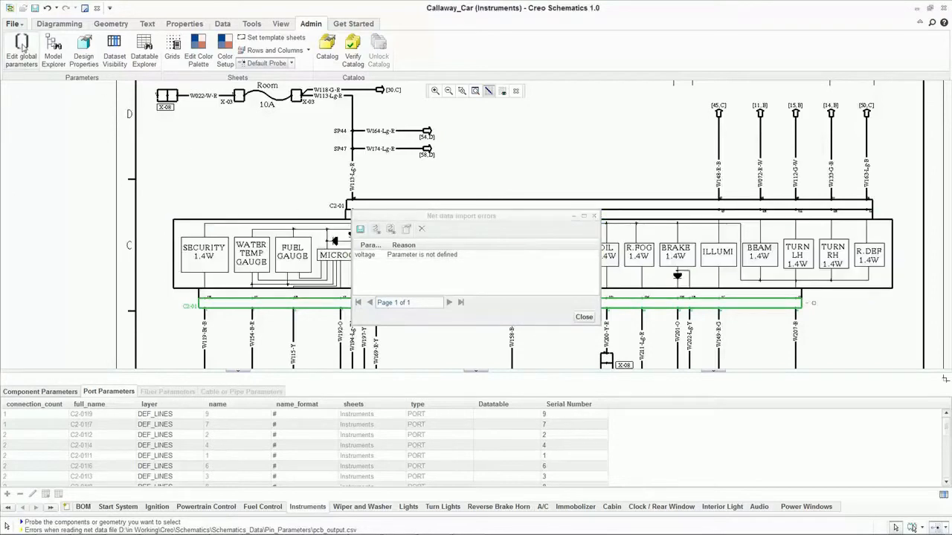
left_click(100, 64)
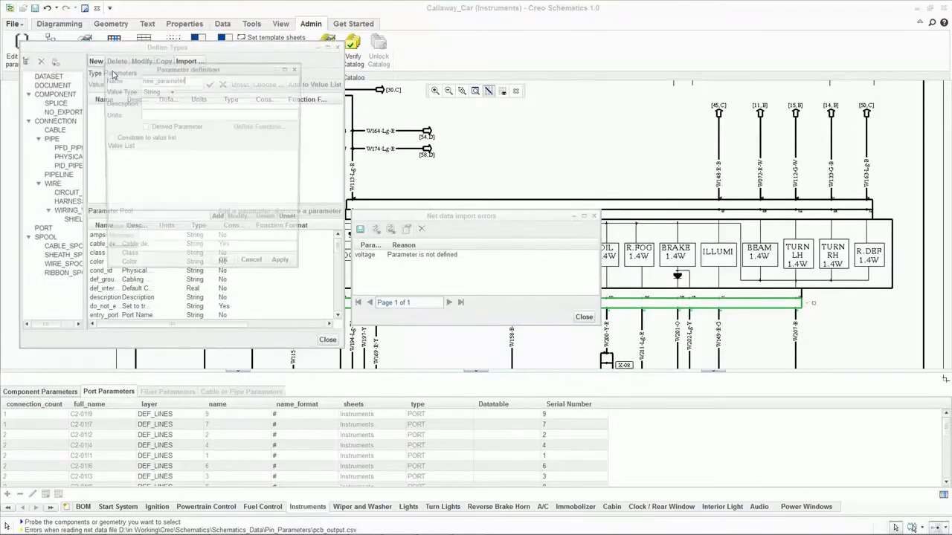
double_click(192, 77)
type("voltage")
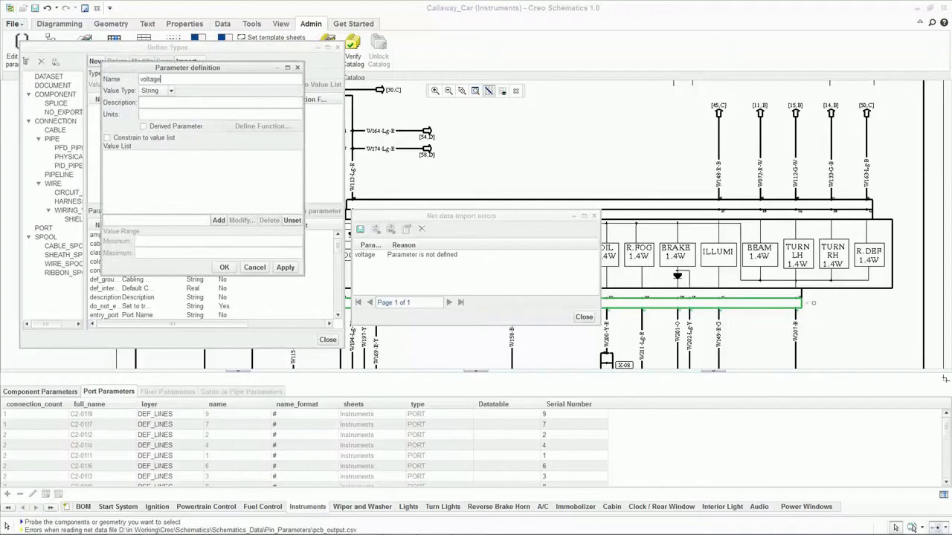
left_click(224, 267)
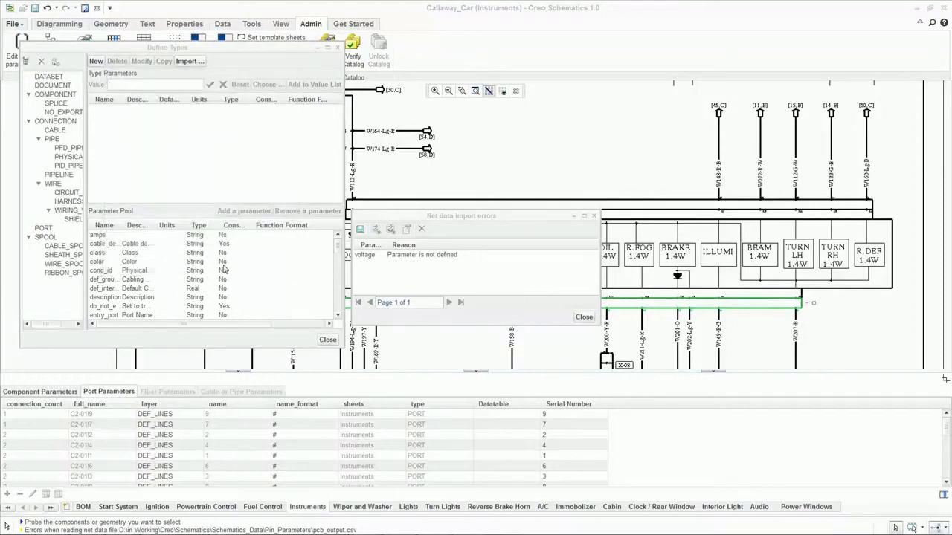
left_click(327, 339)
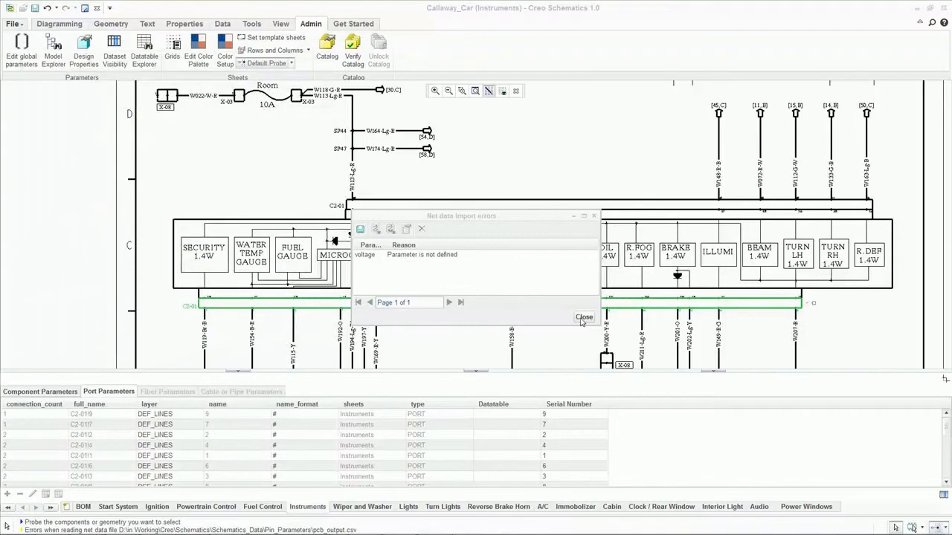
left_click(583, 317)
- Import the PCB net data from pcb_output.csv again and acknowledge the import message
left_click(13, 23)
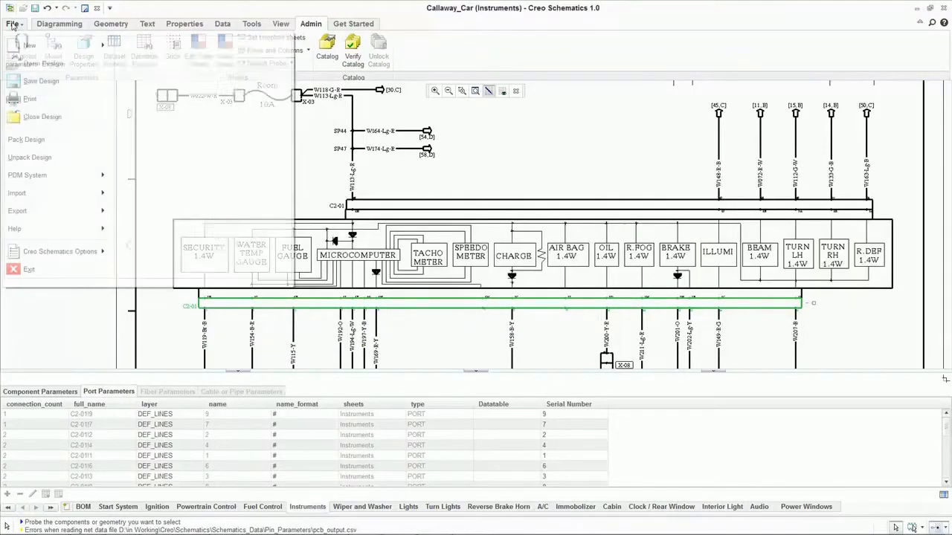
mouse_move(64, 193)
left_click(171, 173)
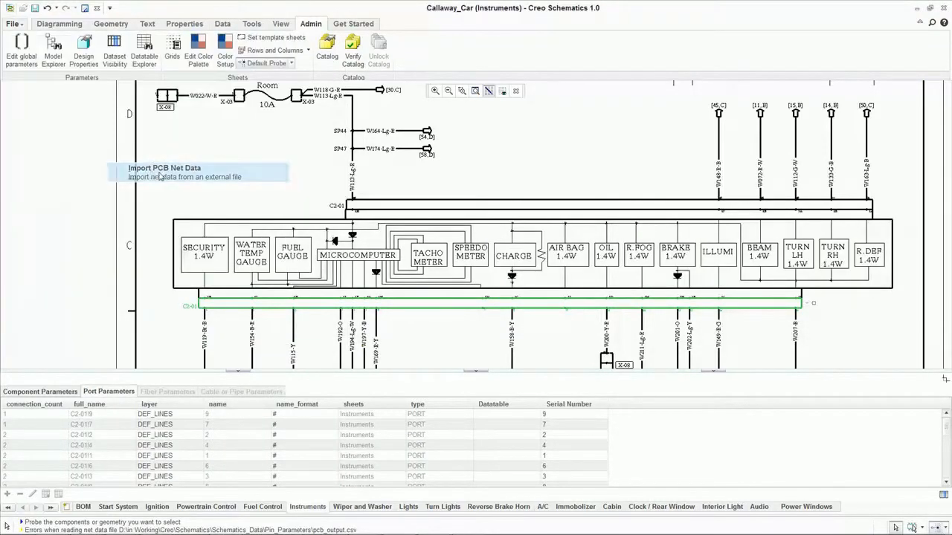
left_click(408, 201)
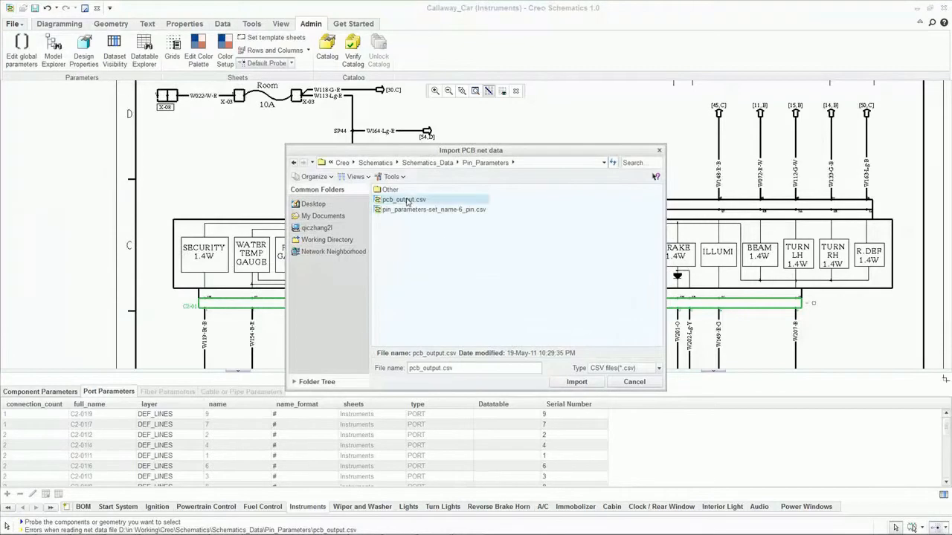
left_click(577, 382)
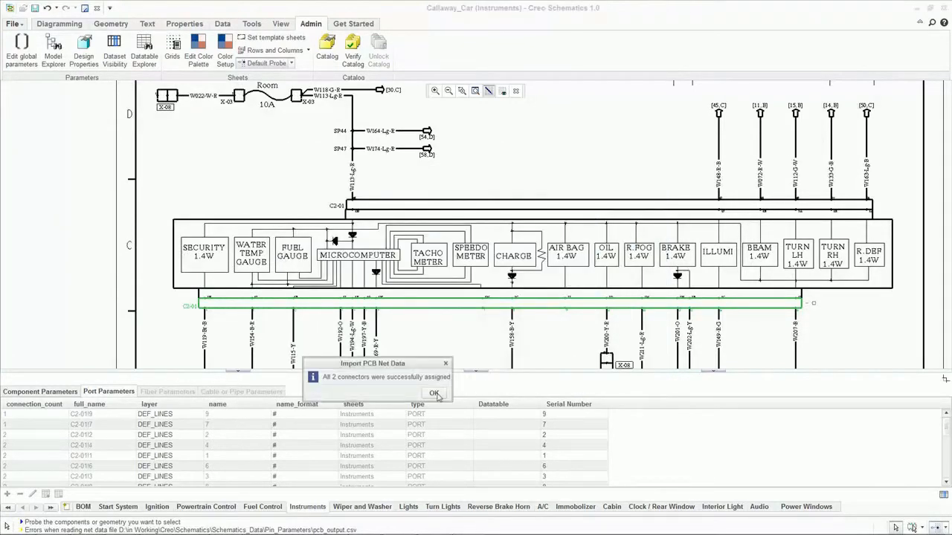
left_click(435, 393)
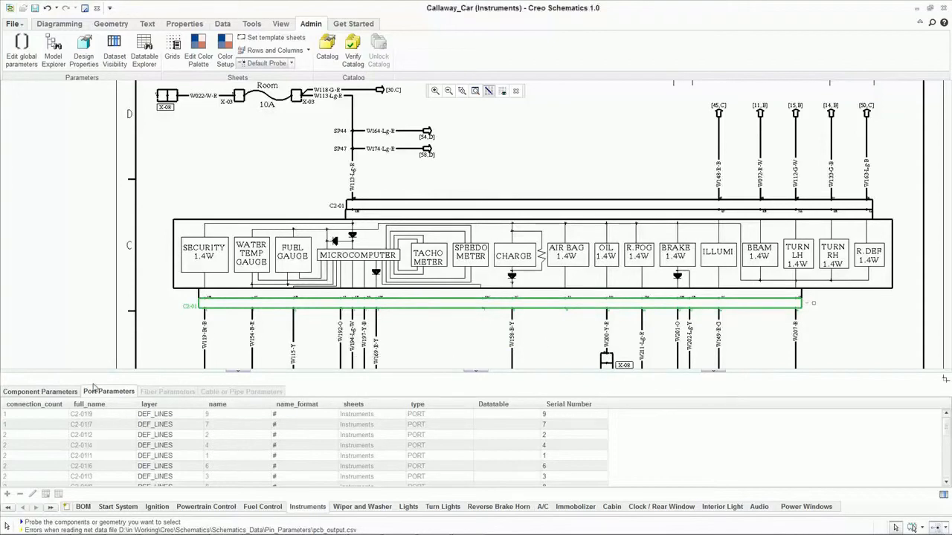
- Refresh the C2-01 connector's port parameters and inspect the imported net_name values
left_click(65, 393)
left_click(100, 392)
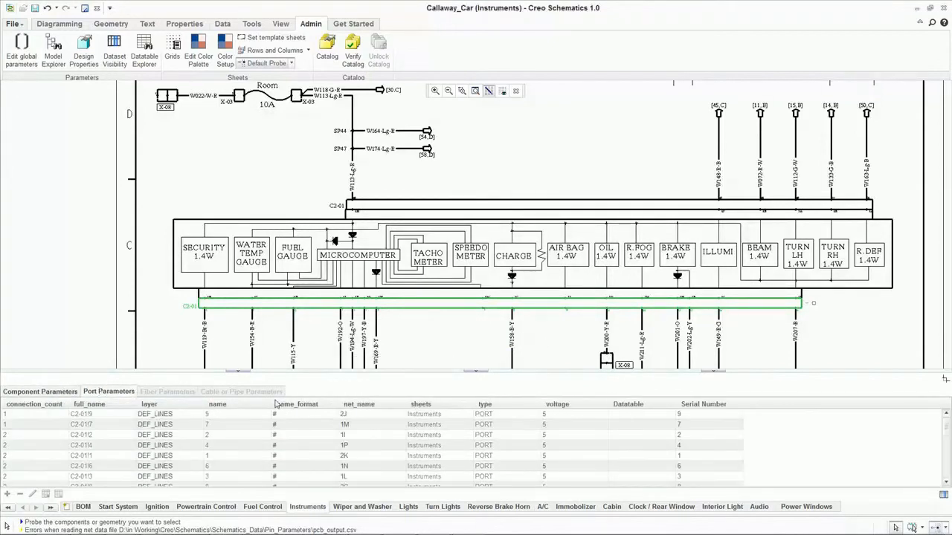
left_click(348, 416)
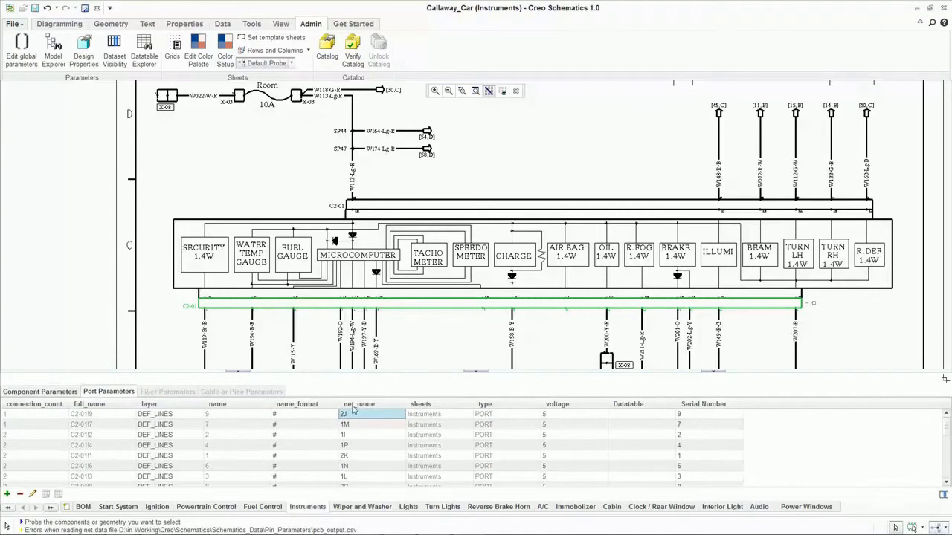
- Select the W115-Y wire at pin 22 and check its fiber_net_name in the fiber parameters
scroll(292, 316, "up", 5)
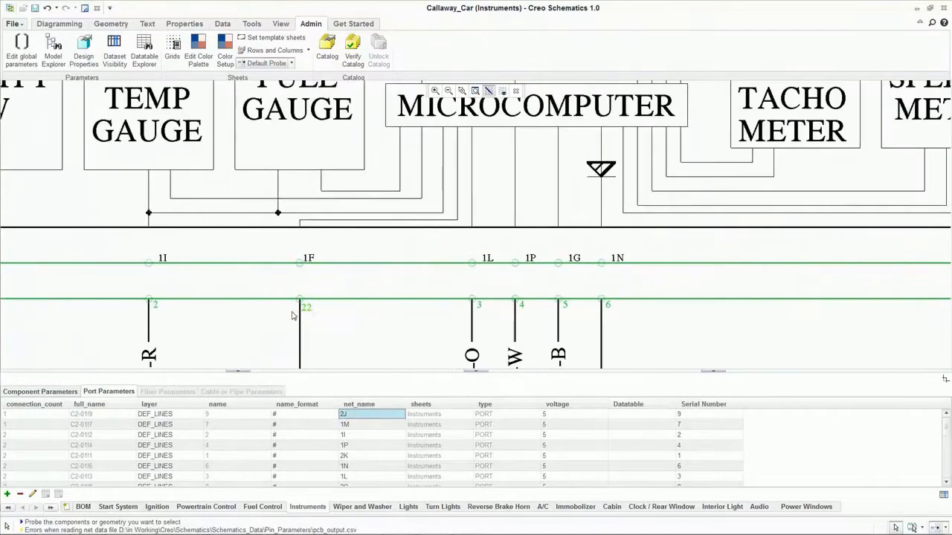
left_click(305, 335)
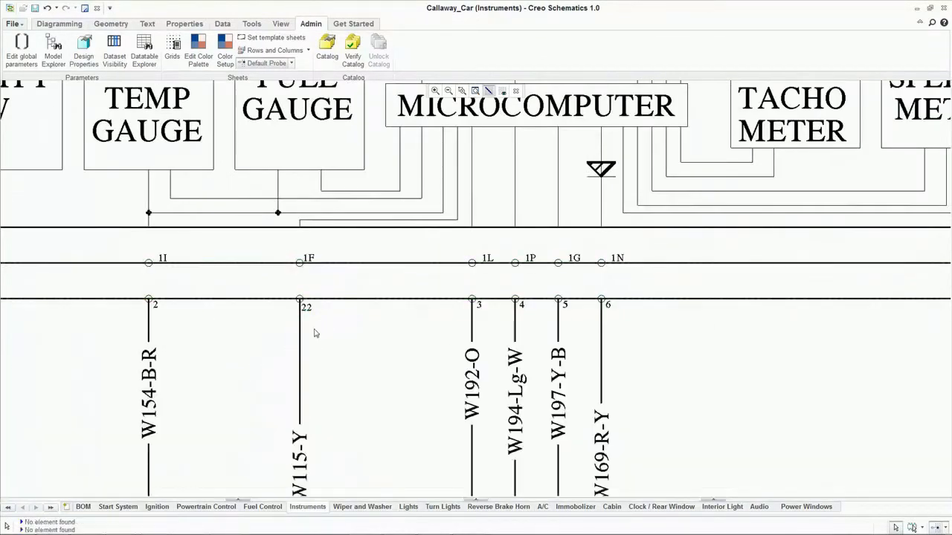
left_click(301, 320)
right_click(301, 323)
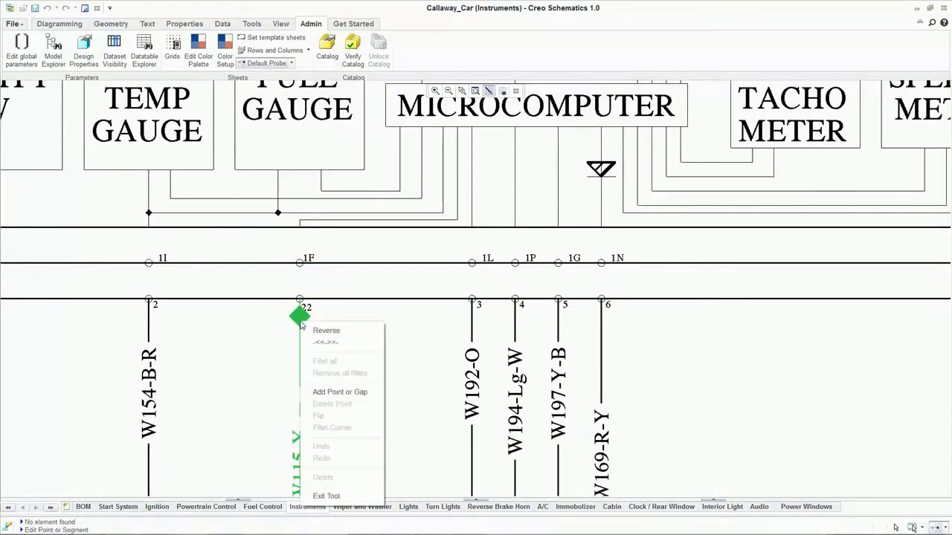
left_click(324, 495)
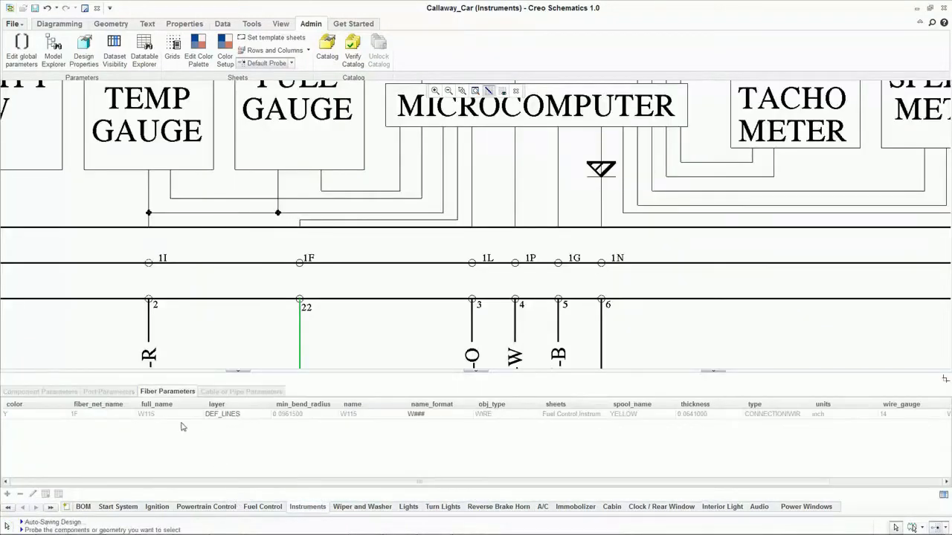
left_click(87, 414)
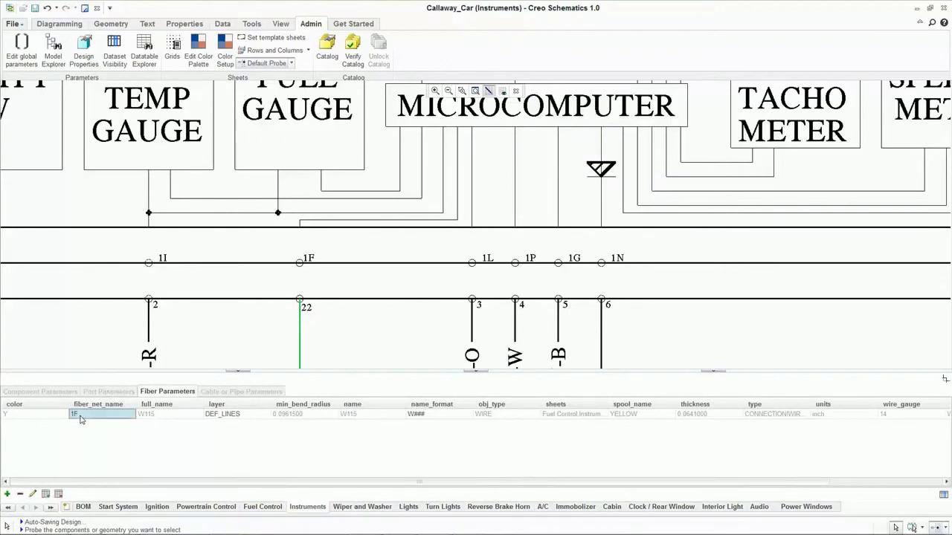
- Add the lower C2-01 connector to the selection, sort its ports by name, and check the net_name of port 22
left_click(324, 305)
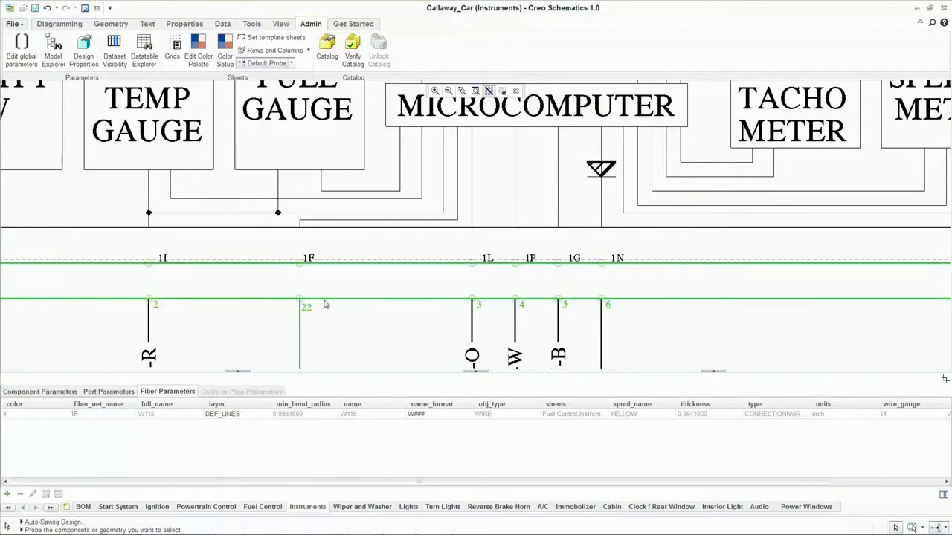
left_click(109, 392)
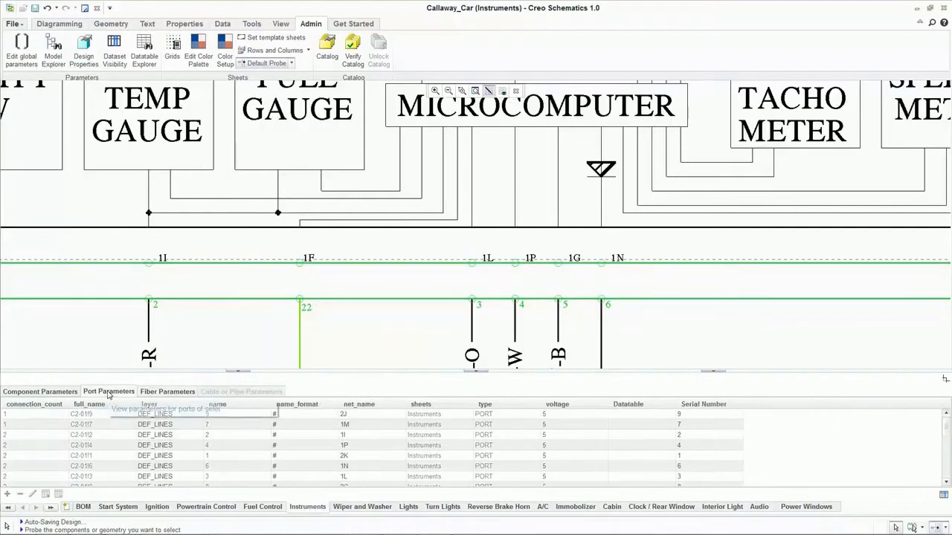
left_click(222, 405)
scroll(224, 450, "down", 3)
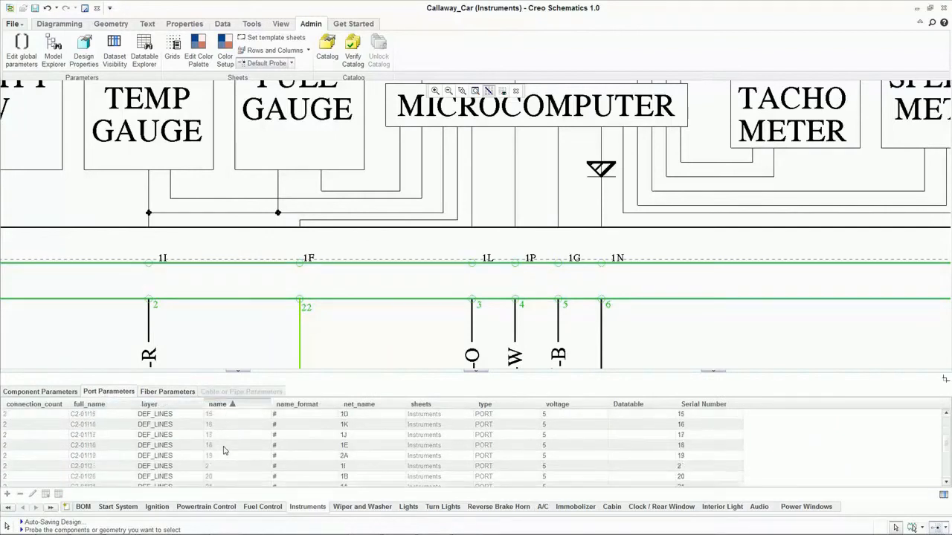
left_click(221, 467)
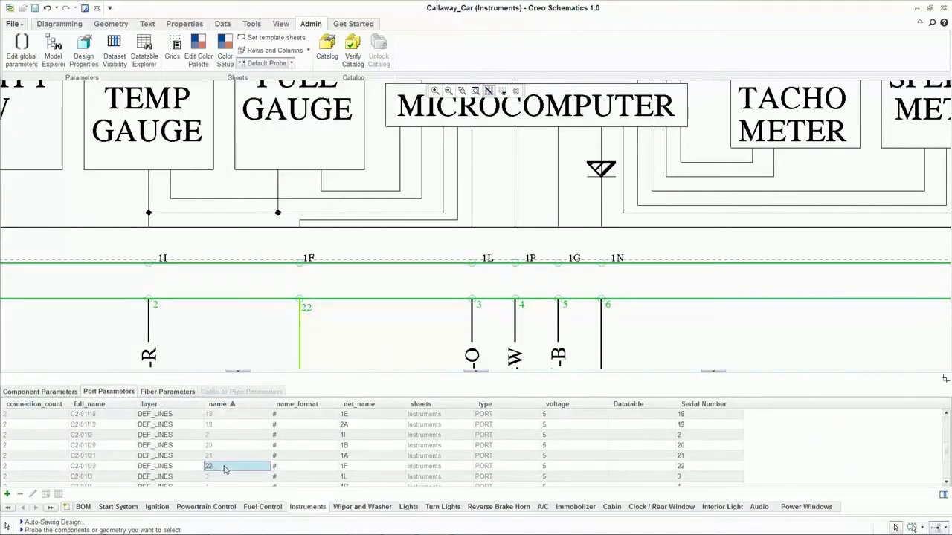
left_click(350, 467)
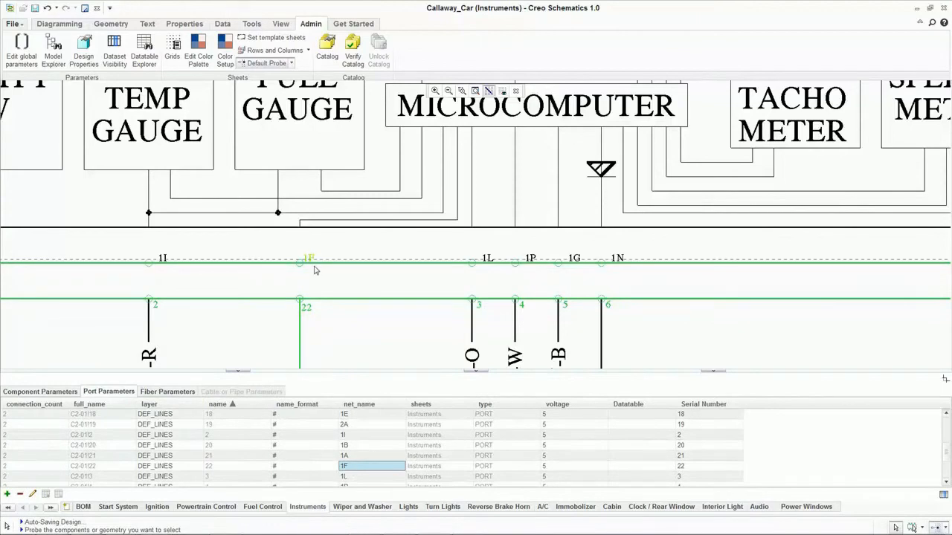
- Recheck the W115 wire's fiber parameters, then hide the parameter table to review the connector's net labels on the diagram
left_click(177, 392)
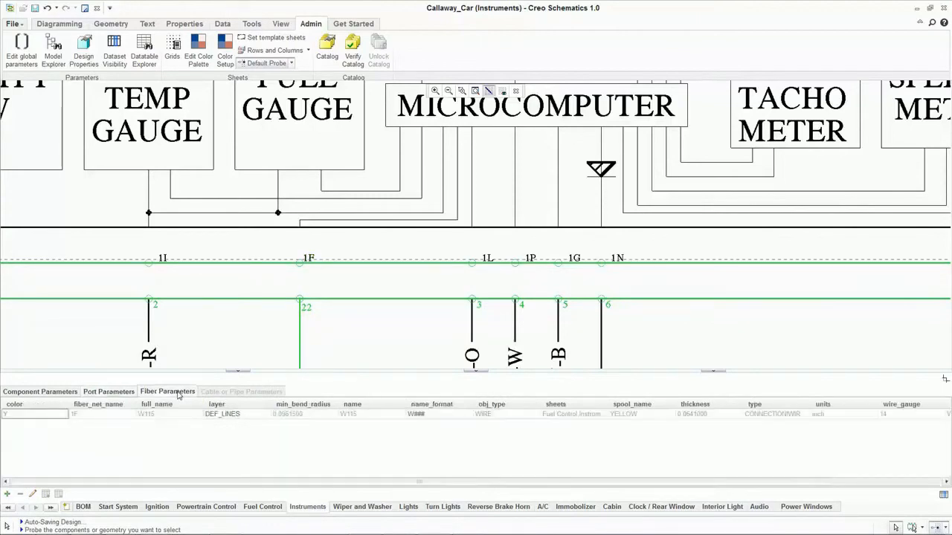
left_click(235, 374)
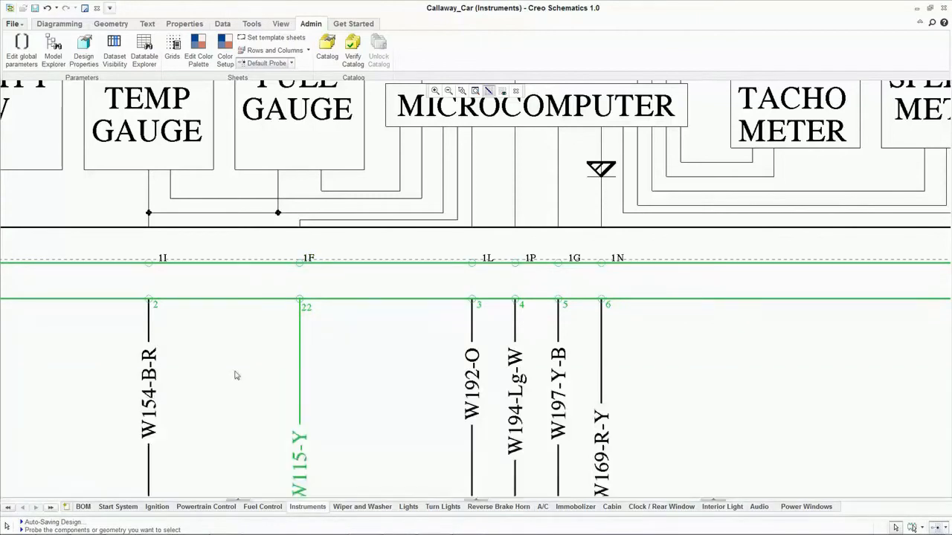
scroll(506, 375, "down", 2)
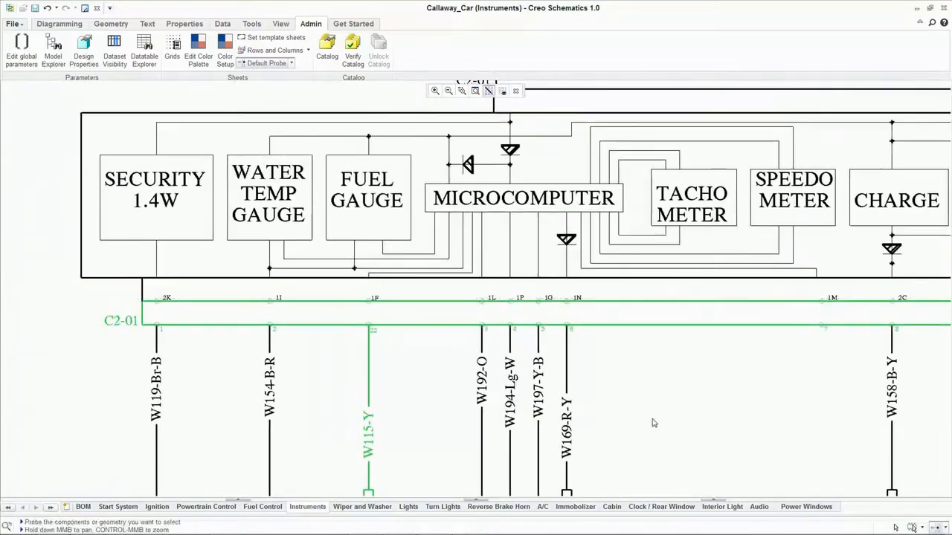
- Pick the Plug group from the catalog's Connectors folder for placement on the Instruments sheet
middle_click_drag(658, 431, 502, 298)
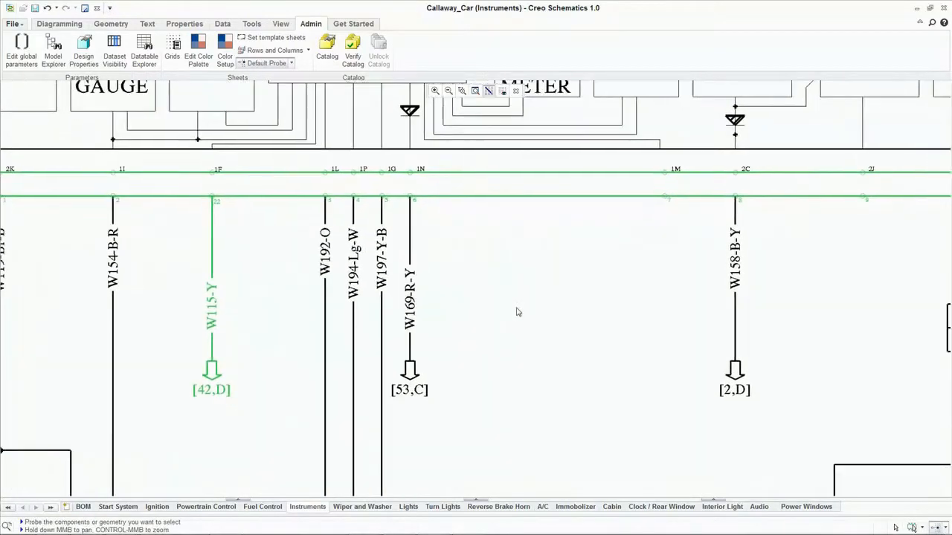
left_click(58, 24)
left_click(46, 49)
left_click(327, 140)
left_click(298, 156)
left_click(300, 224)
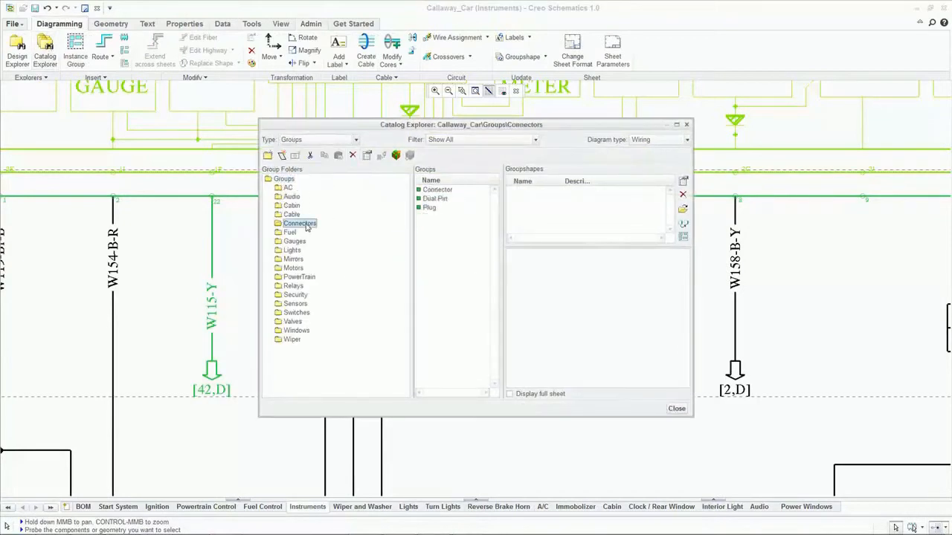
left_click(428, 209)
left_click(682, 237)
- Set the plug's total ports to 6 and place it in the empty area beside wire W169-R-Y
left_click_drag(733, 276, 725, 277)
type("6")
left_click(769, 275)
left_click(781, 481)
left_click(481, 354)
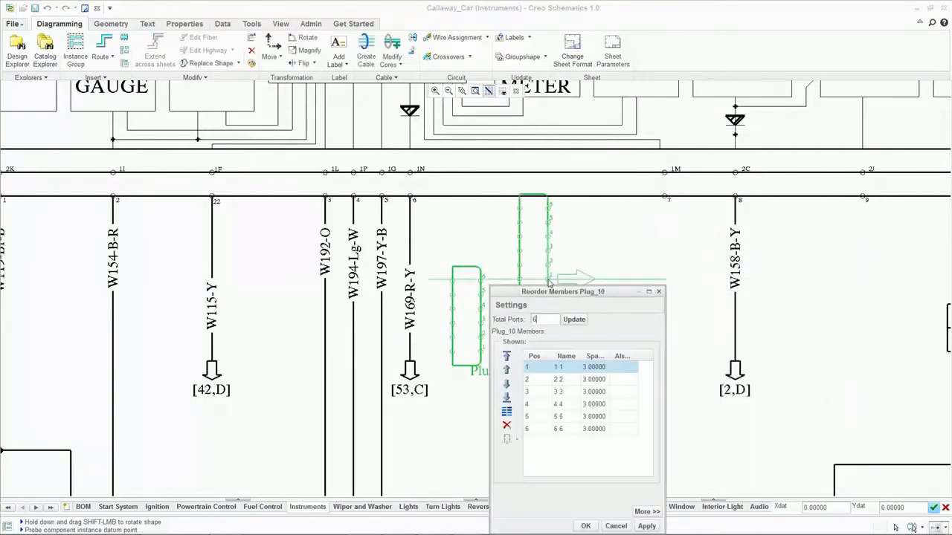
- Place a second six-port plug between the first plug and pin 7, ending the insertion and closing the catalog
right_click(515, 241)
left_click(542, 381)
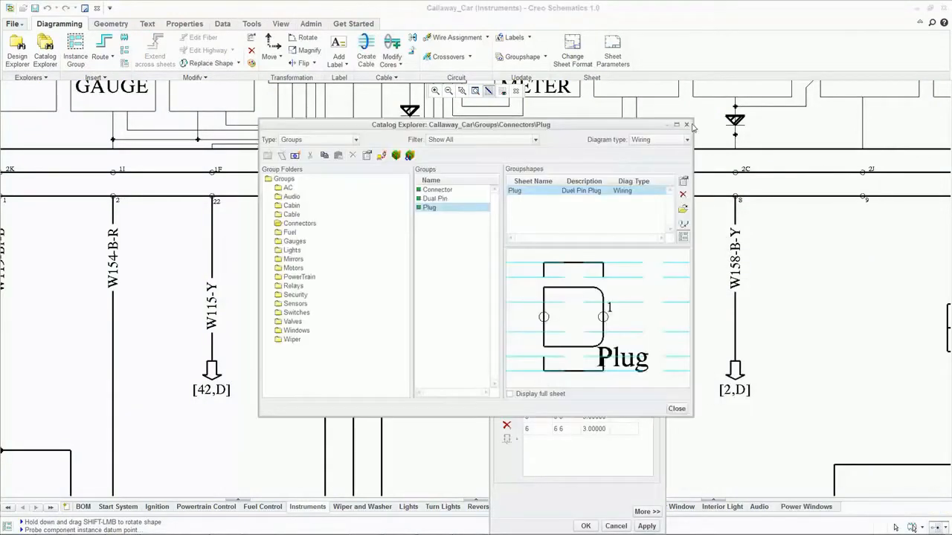
left_click(686, 125)
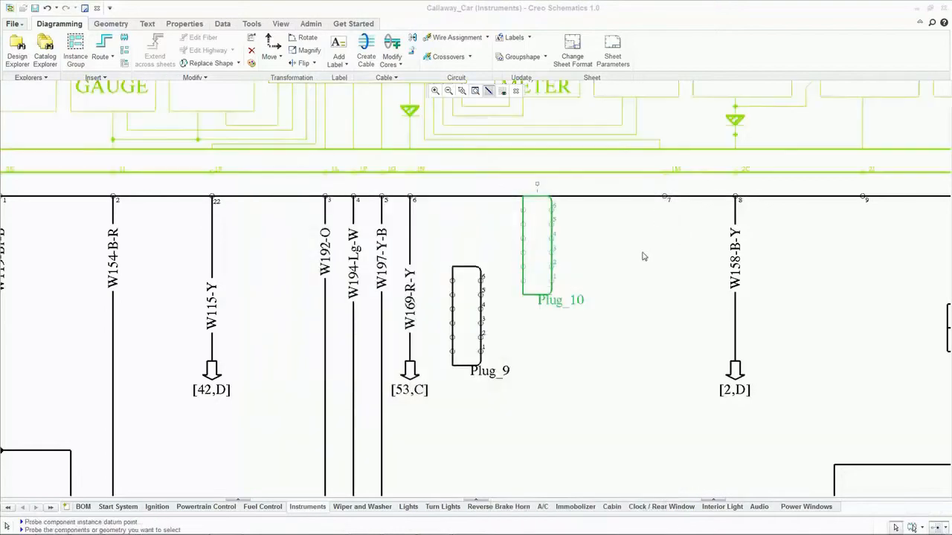
- Try to apply pin_parameters-set_name-6_pin.csv to the second plug from its component parameters, and dismiss the error report
left_click(238, 500)
left_click(111, 394)
left_click(61, 393)
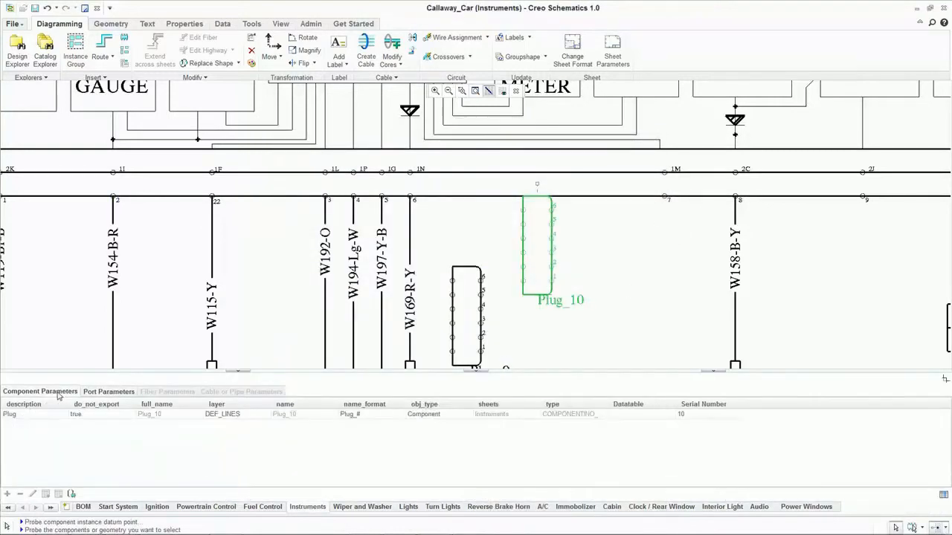
left_click(71, 494)
double_click(406, 199)
left_click(407, 209)
left_click(577, 382)
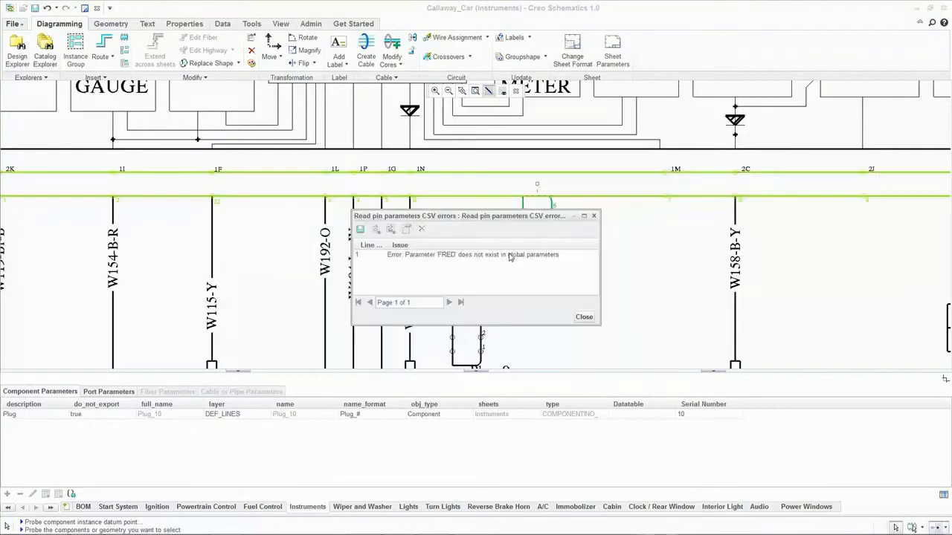
left_click(593, 216)
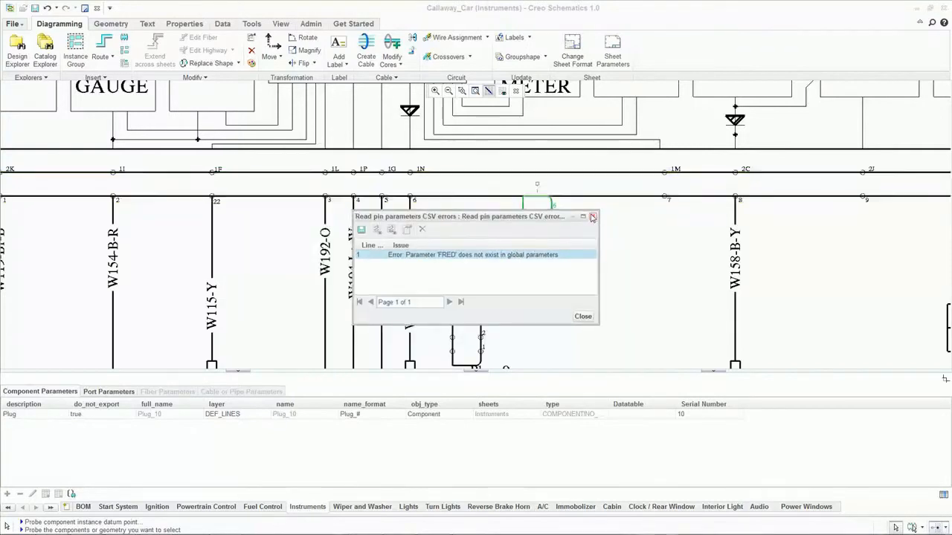
- Define a new string parameter named Fred in the design's global parameters
left_click(311, 24)
left_click(51, 51)
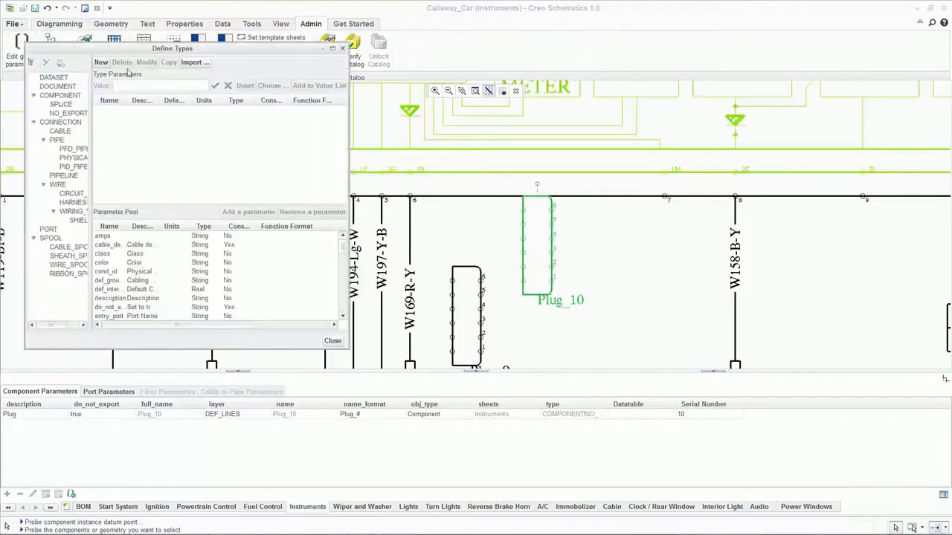
left_click(102, 63)
type("Fred")
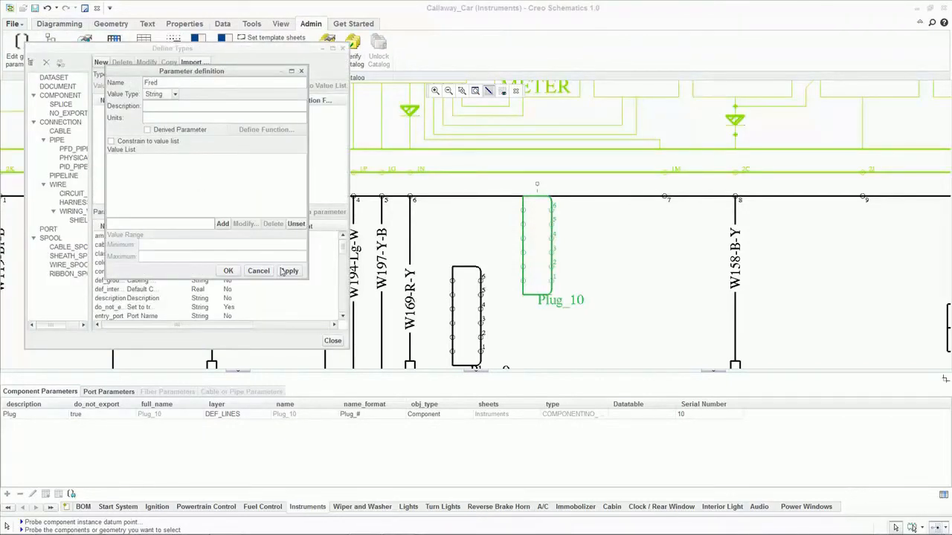
left_click(228, 271)
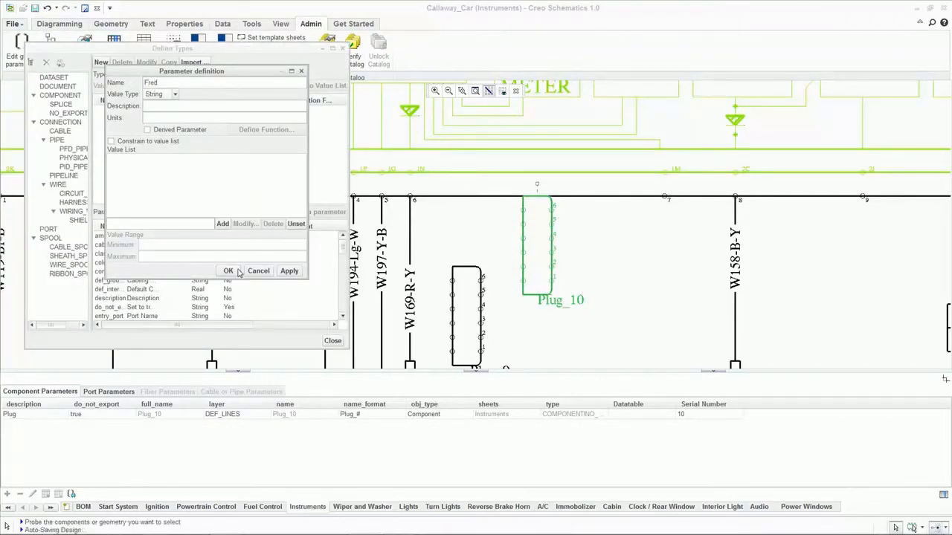
left_click(332, 341)
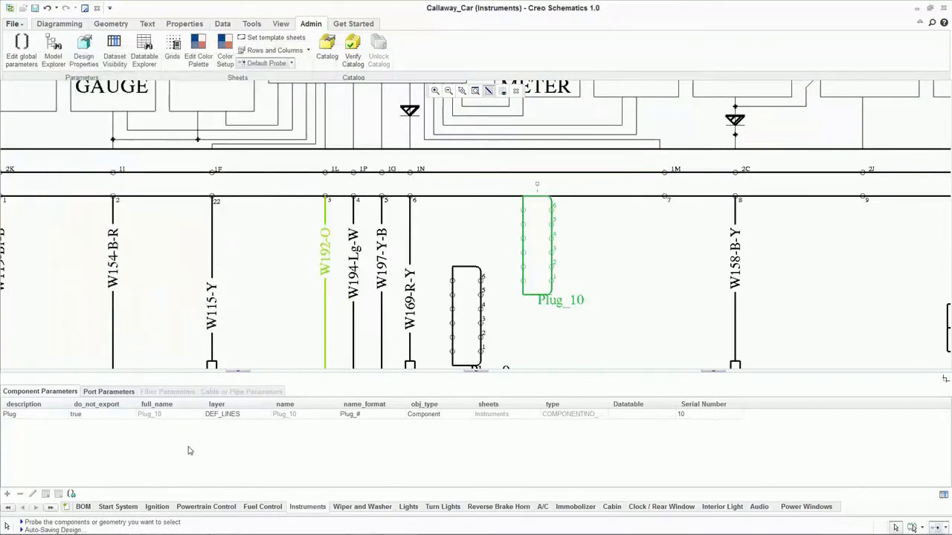
- Apply pin_parameters-set_name-6_pin.csv to the upper plug and review the import report and its port parameters
left_click(71, 495)
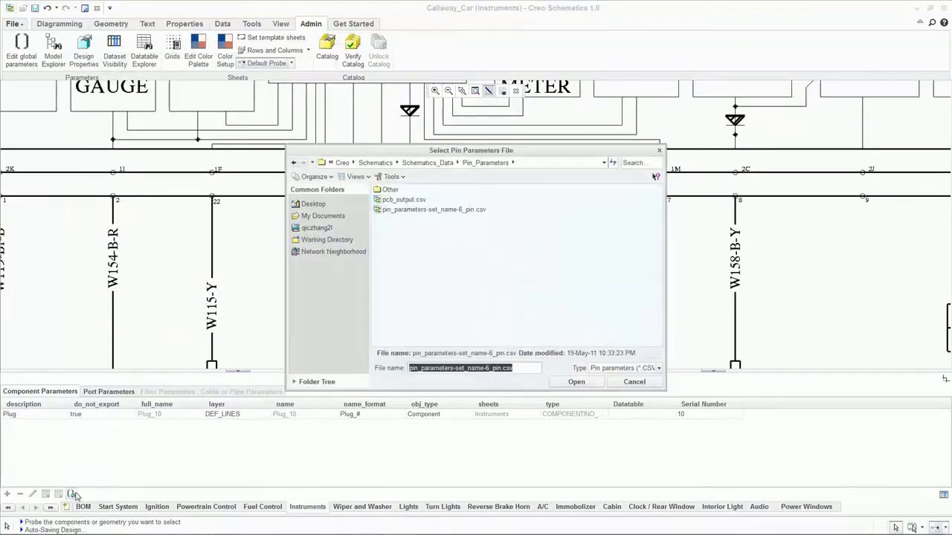
left_click(418, 211)
left_click(576, 383)
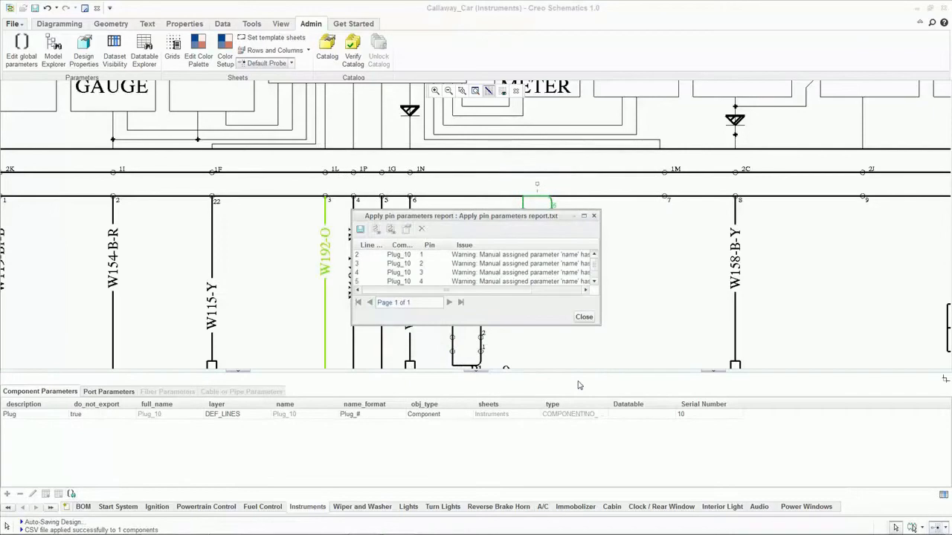
left_click_drag(600, 324, 697, 406)
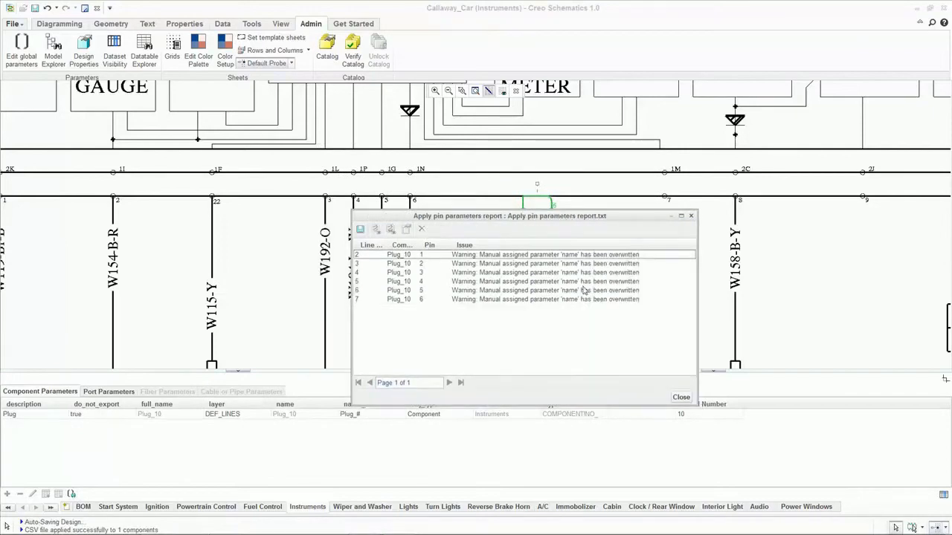
left_click(108, 392)
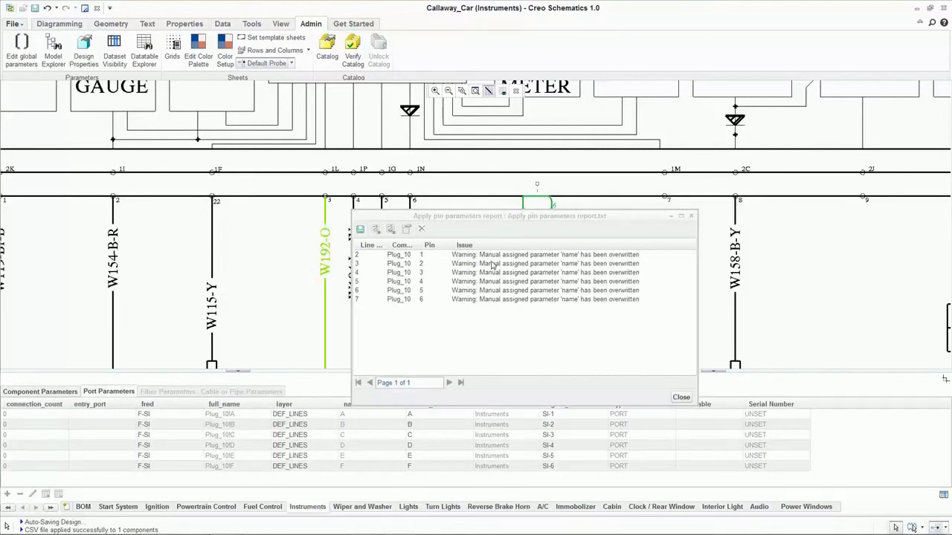
left_click(681, 398)
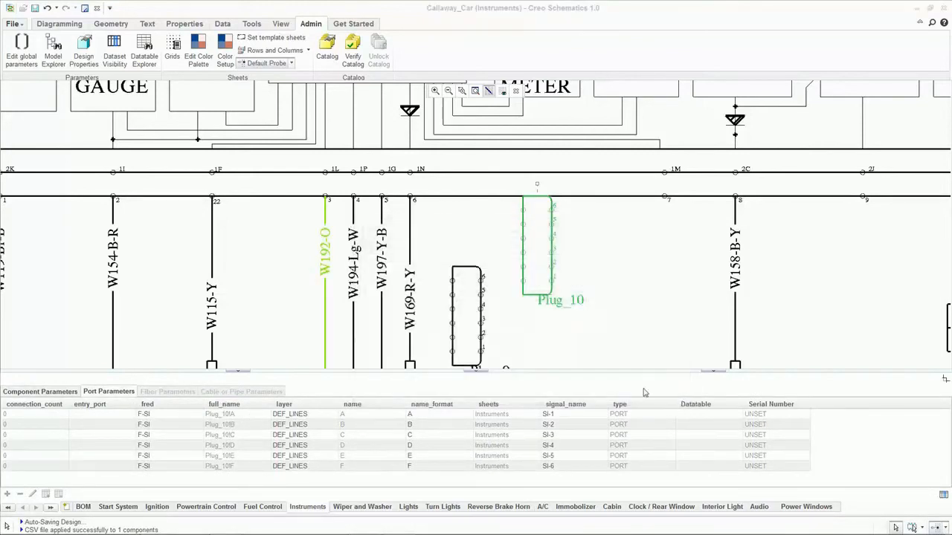
- Select the lower plug beside wire W169-R-Y and reduce it to four ports
left_click(482, 371)
left_click(482, 325)
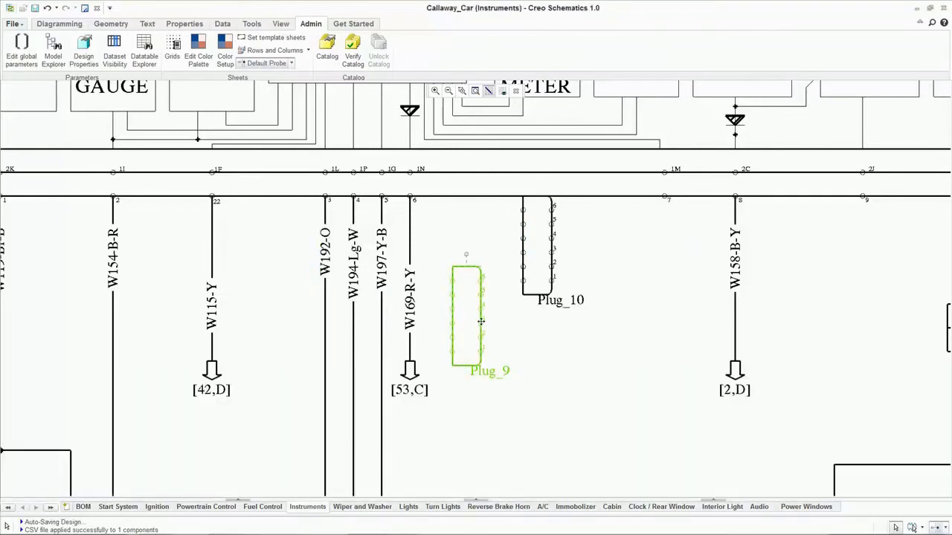
right_click(482, 325)
left_click(523, 231)
left_click(617, 268)
left_click(677, 320)
left_click(629, 476)
left_click(473, 333)
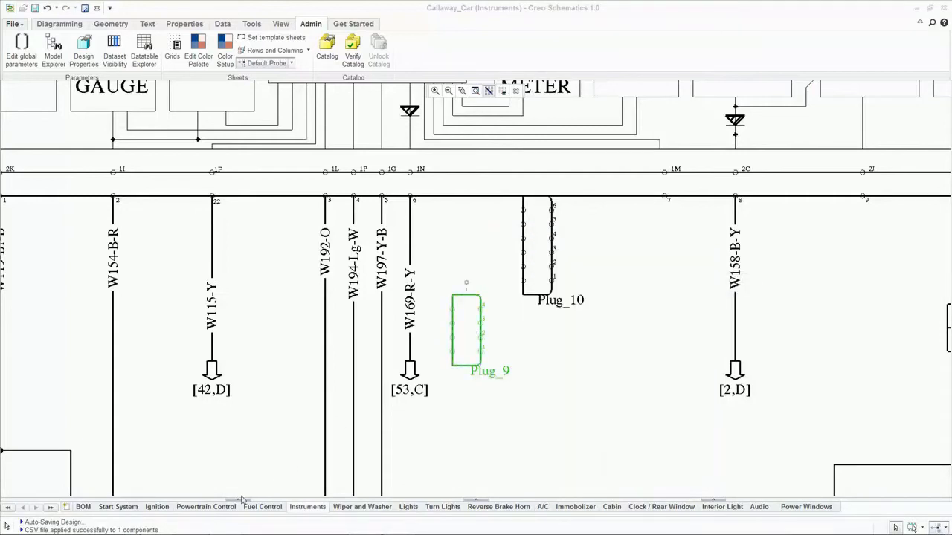
- Apply pin_parameters-set_name-6_pin.csv to the four-port plug and review the import report and its port parameters
left_click(239, 500)
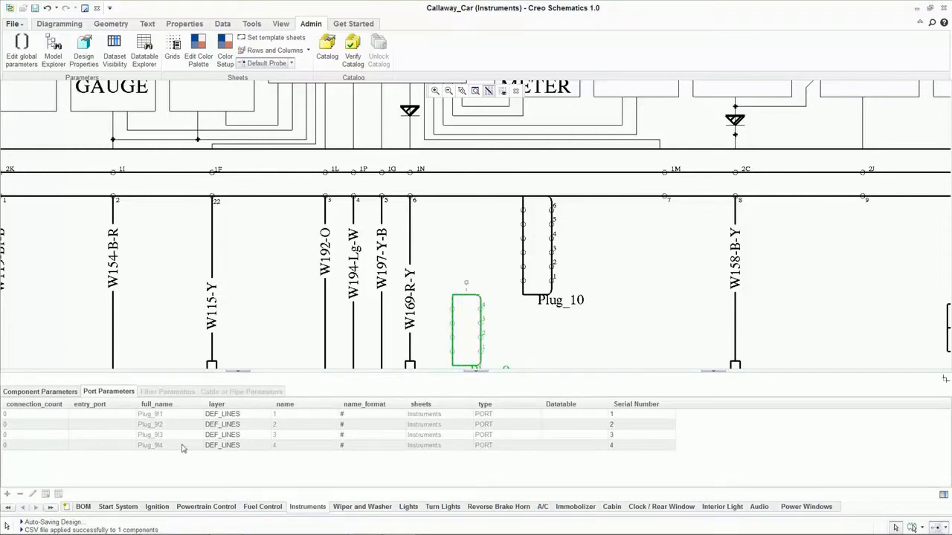
left_click(40, 392)
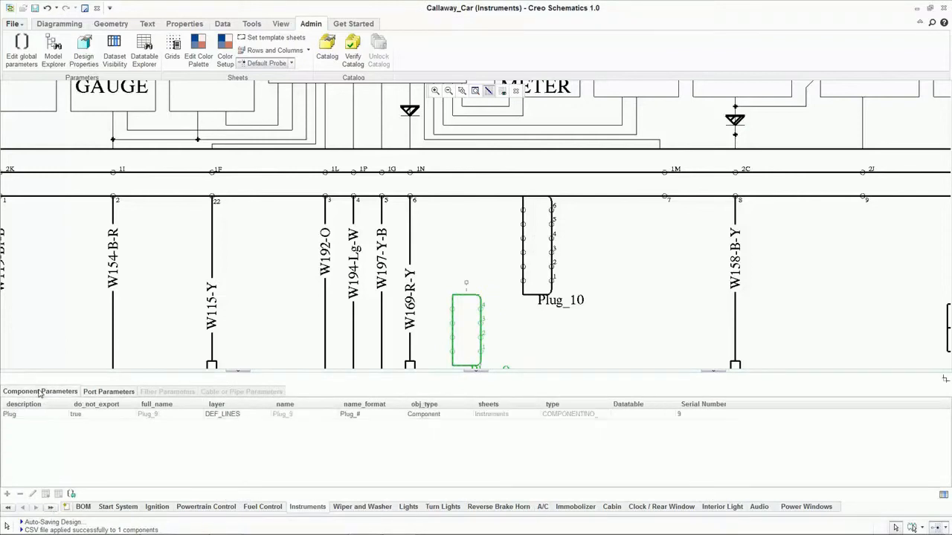
left_click(72, 494)
left_click(428, 211)
left_click(585, 383)
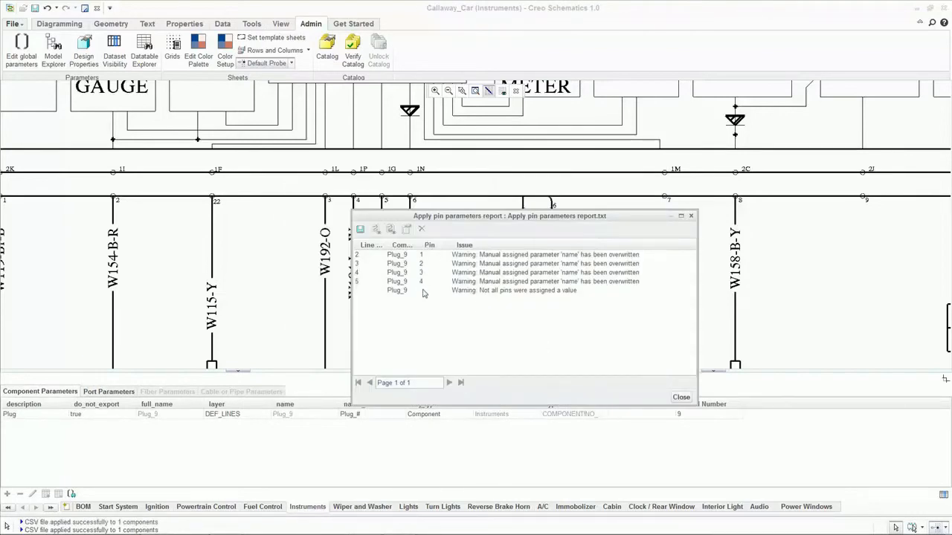
left_click(681, 397)
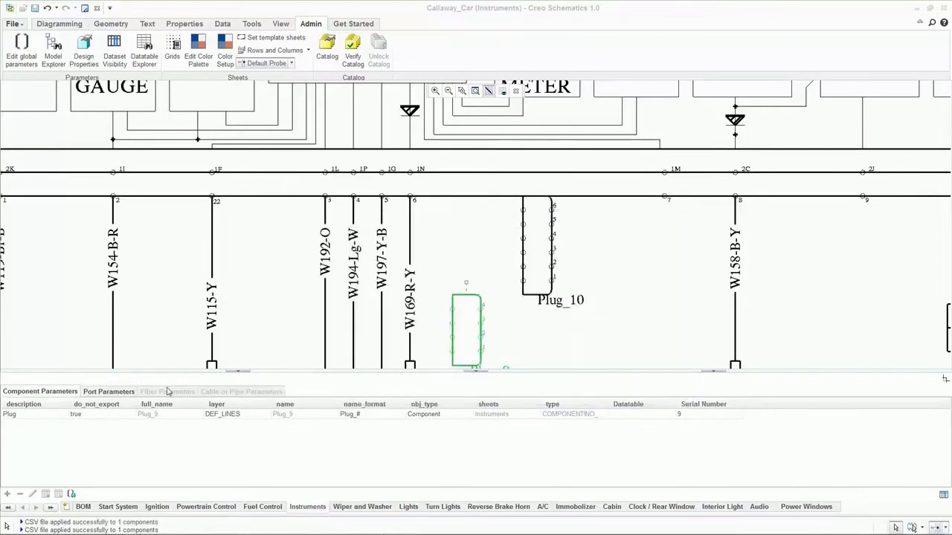
left_click(113, 392)
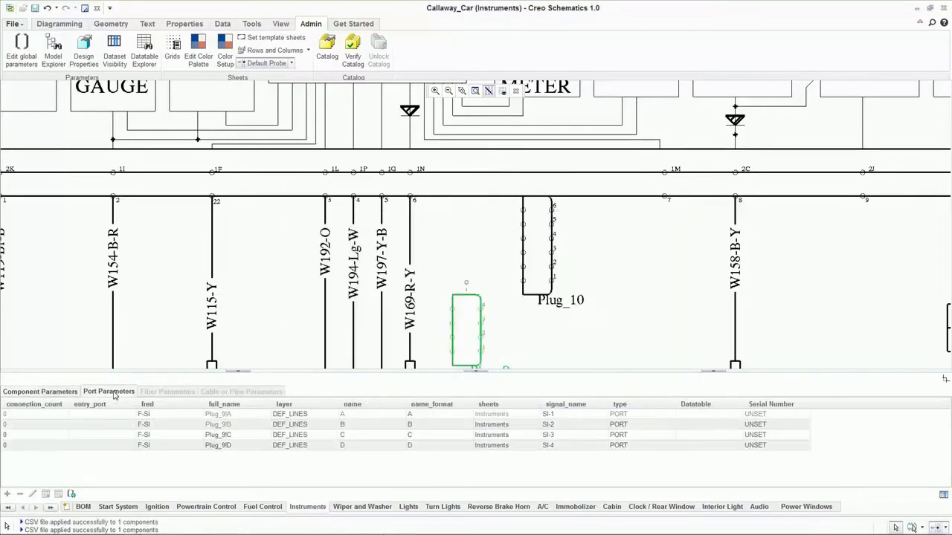
- Hide the parameter table and delete both test plugs from the Instruments sheet
left_click(242, 371)
left_click_drag(629, 407, 441, 216)
left_click(440, 220)
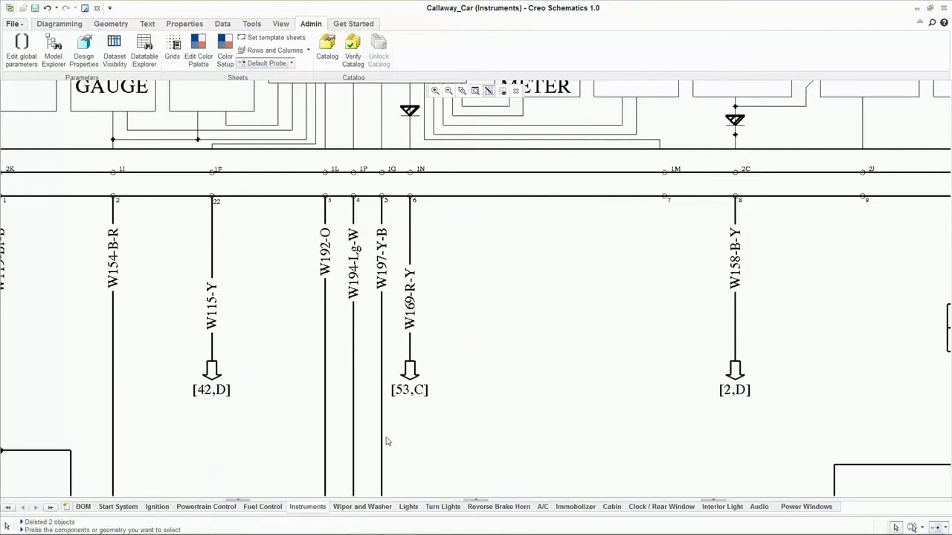
- Add a new sheet from the A3 design template and rename it Power Mirrors
left_click(442, 506)
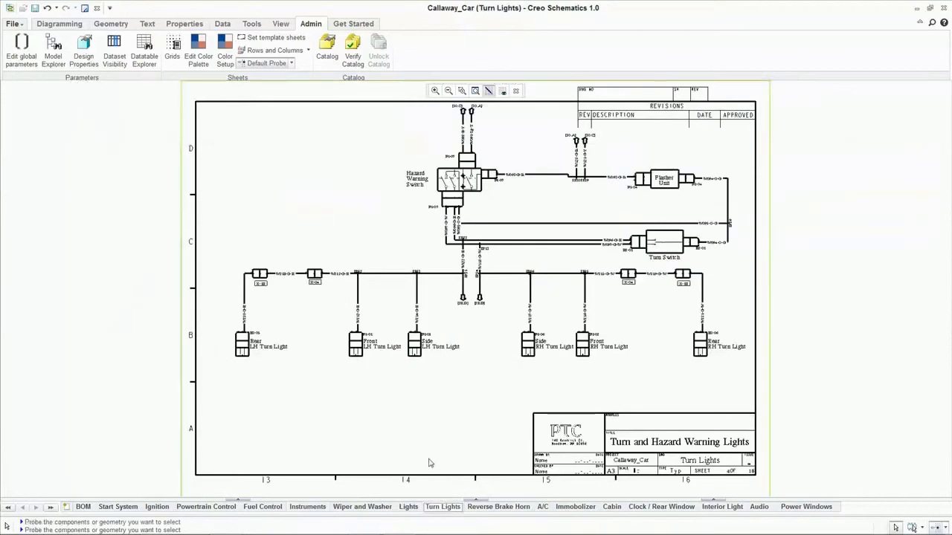
left_click(66, 507)
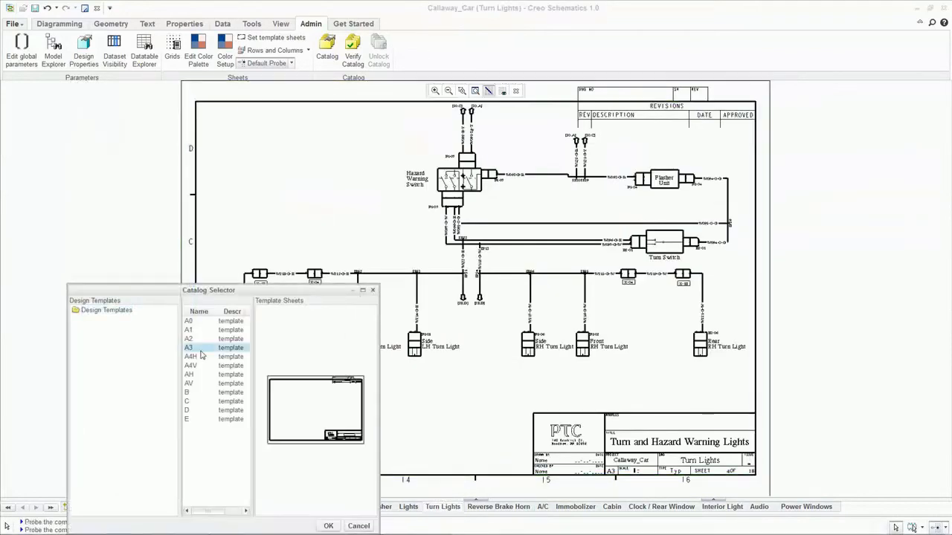
left_click(328, 526)
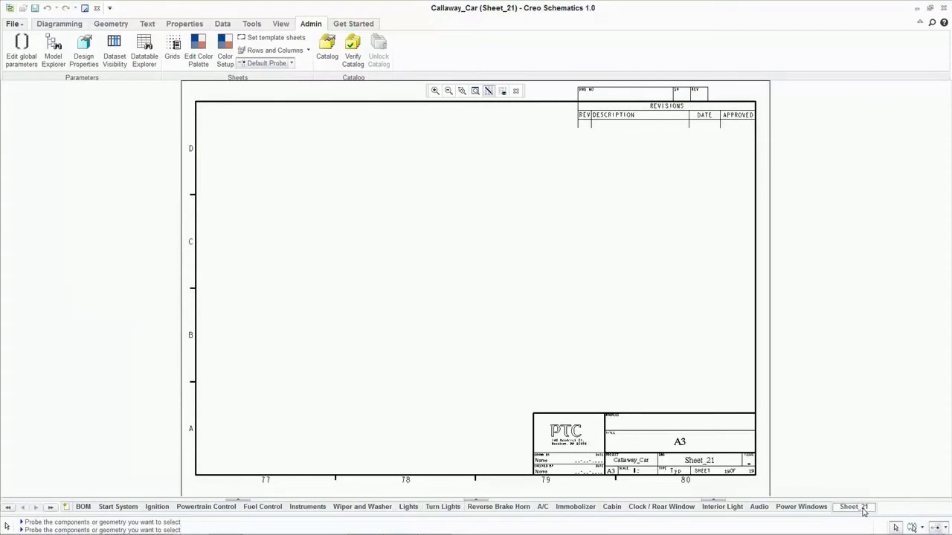
double_click(863, 508)
type("Power Mirrors")
left_click(900, 496)
- Set up a properties report that searches only the Central Catalog partition and filters on the Group class
left_click(223, 23)
left_click(15, 47)
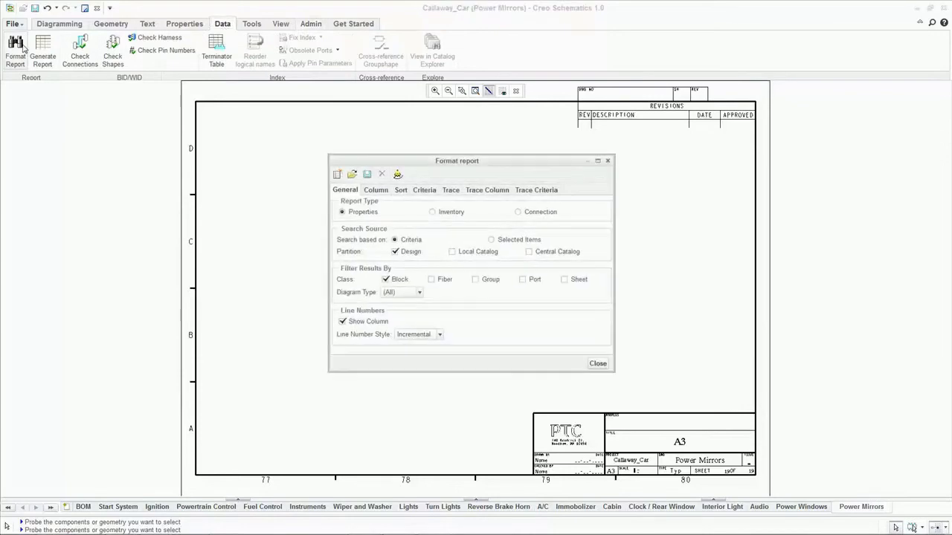
left_click(399, 253)
left_click(533, 253)
left_click(386, 279)
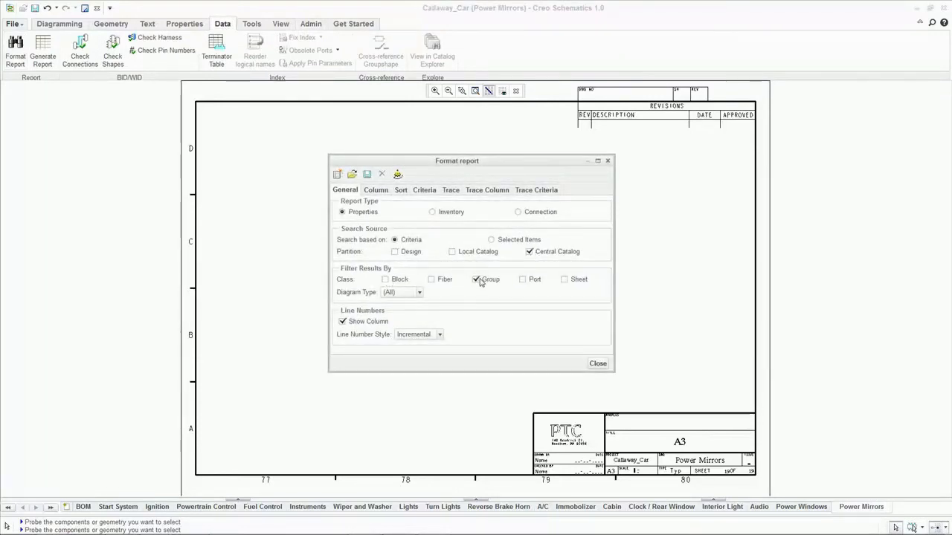
- Add a report criterion requiring the name parameter to match *Power*, and generate the report
left_click(426, 191)
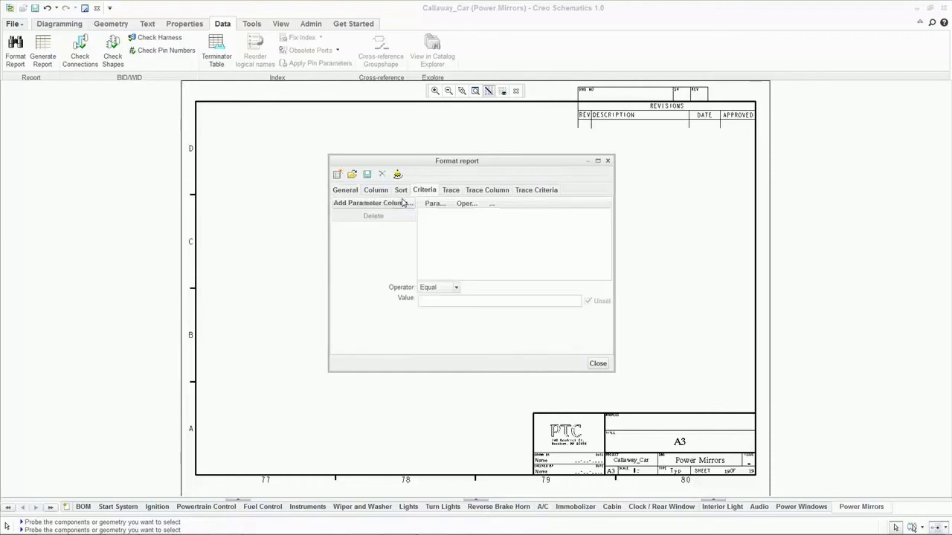
left_click(410, 203)
scroll(443, 281, "down", 5)
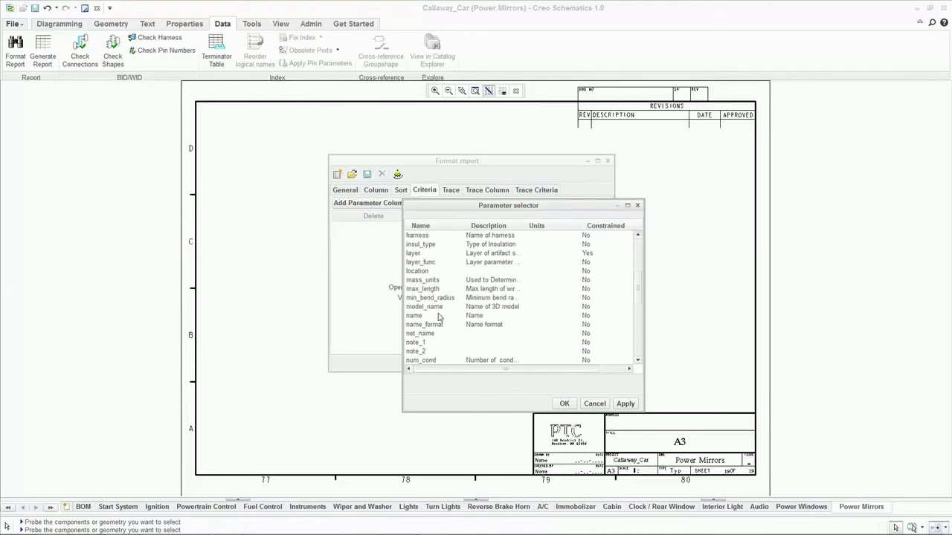
left_click(439, 316)
left_click(564, 404)
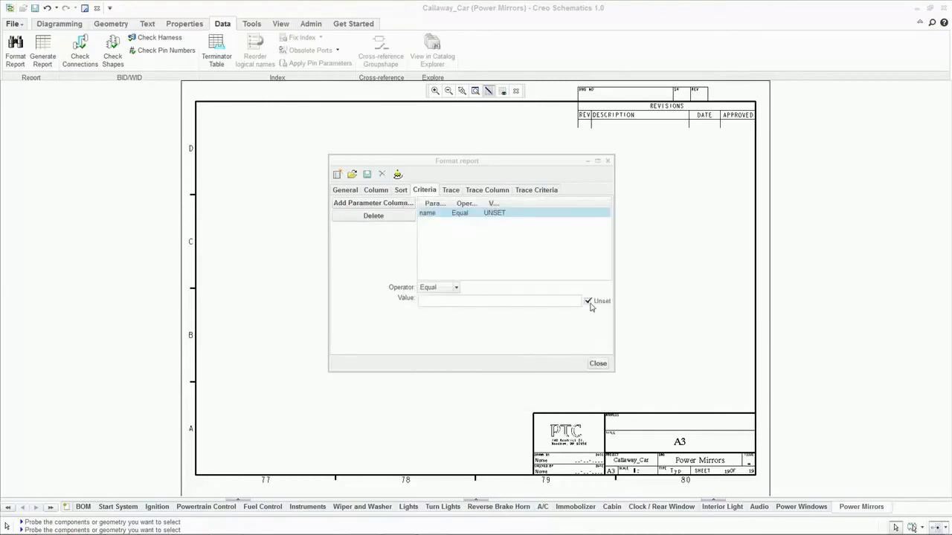
left_click(492, 288)
left_click(458, 352)
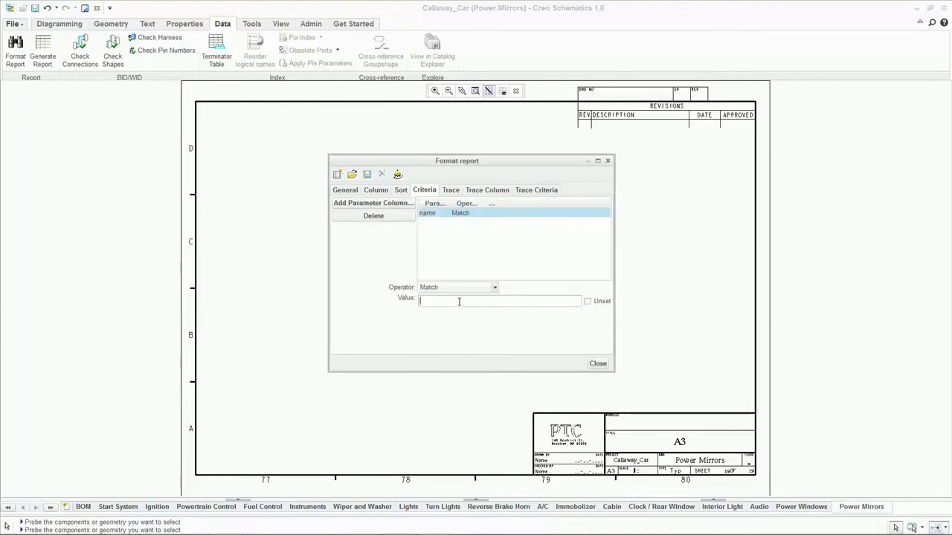
left_click(459, 301)
type("*Power*")
left_click(398, 174)
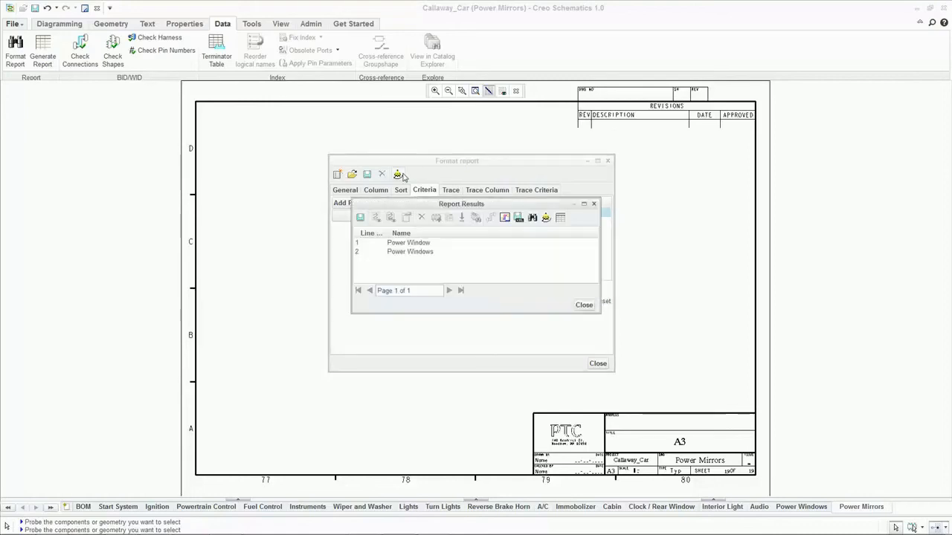
- Insert the Power Windows group from the report results onto the Power Mirrors sheet, closing the report windows
left_click(411, 244)
left_click(415, 253)
left_click_drag(530, 204, 840, 198)
left_click(608, 161)
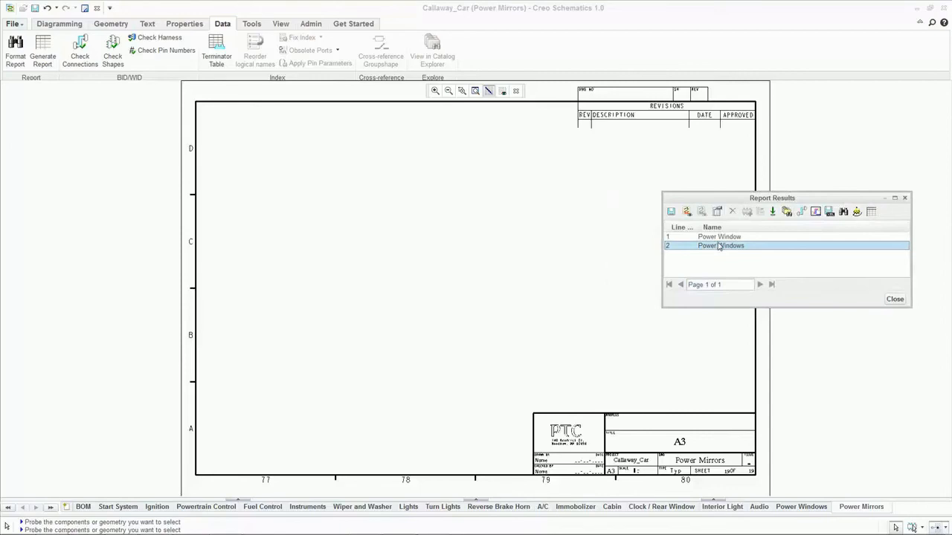
left_click(773, 212)
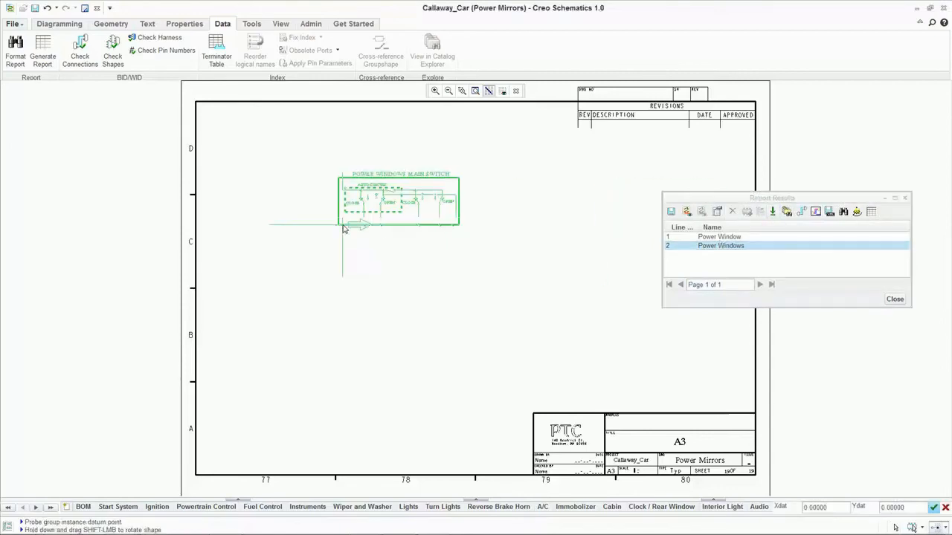
right_click(406, 268)
left_click(424, 413)
left_click(905, 198)
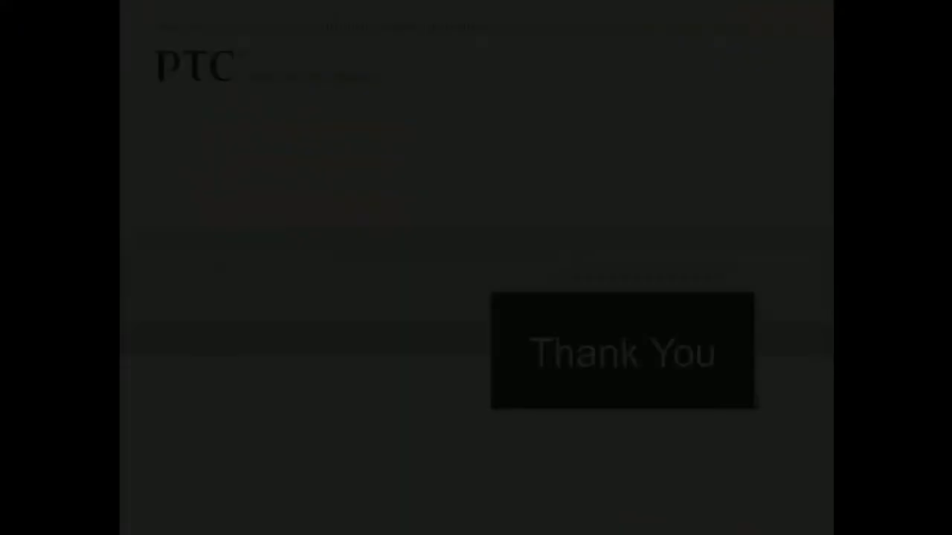